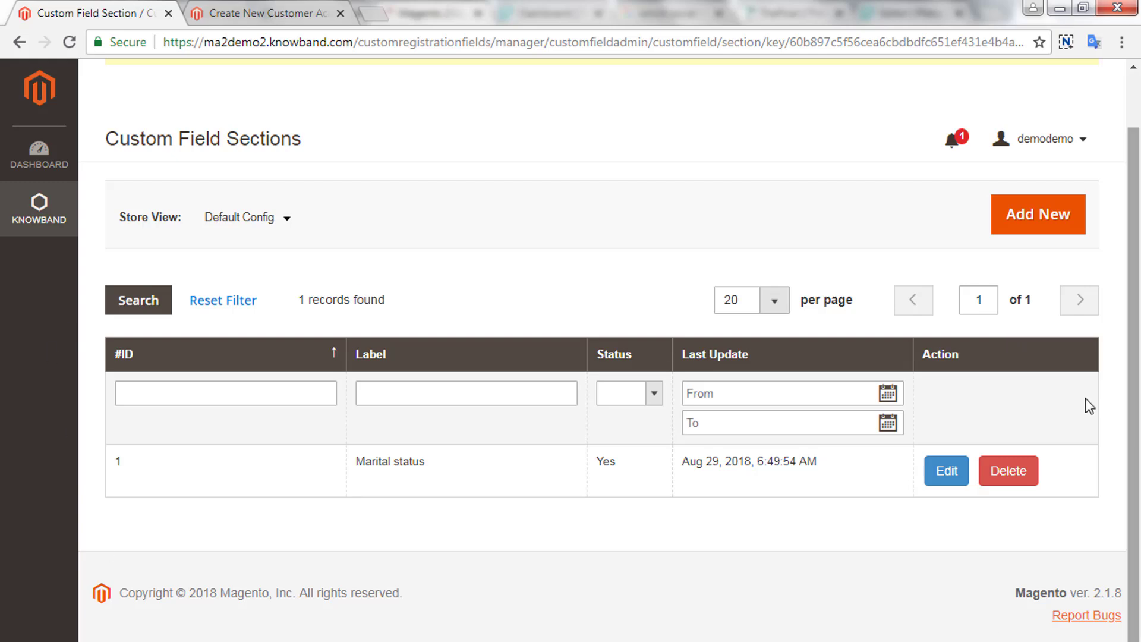
- Create a new section labelled 'Test Section', set Enable to Yes, and save it
left_click(1037, 219)
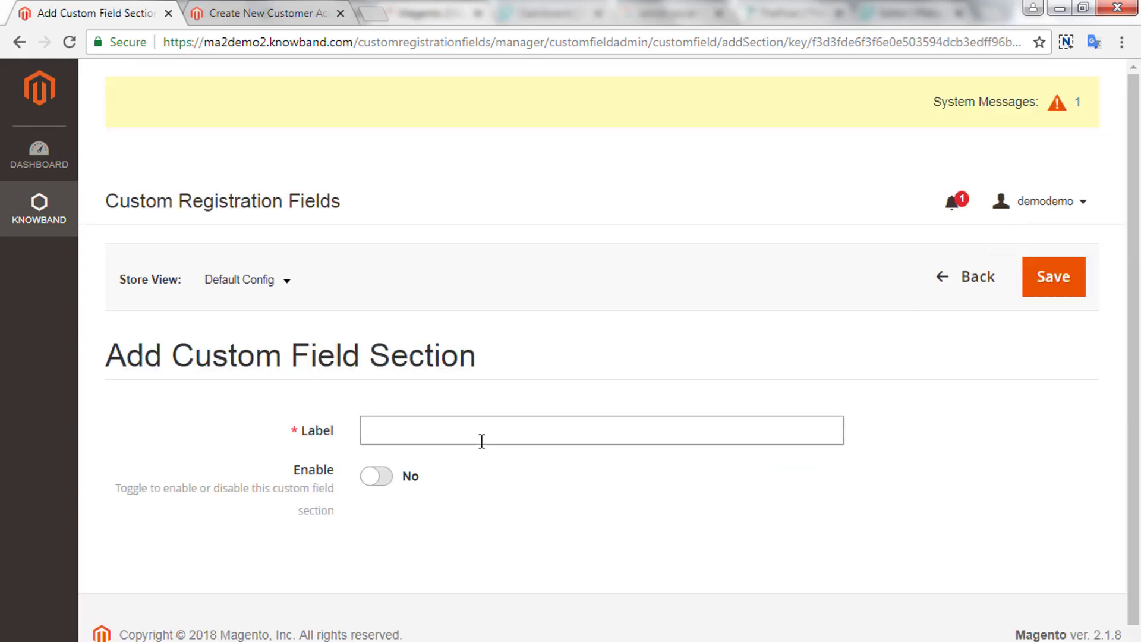
left_click(481, 437)
type("Test Section")
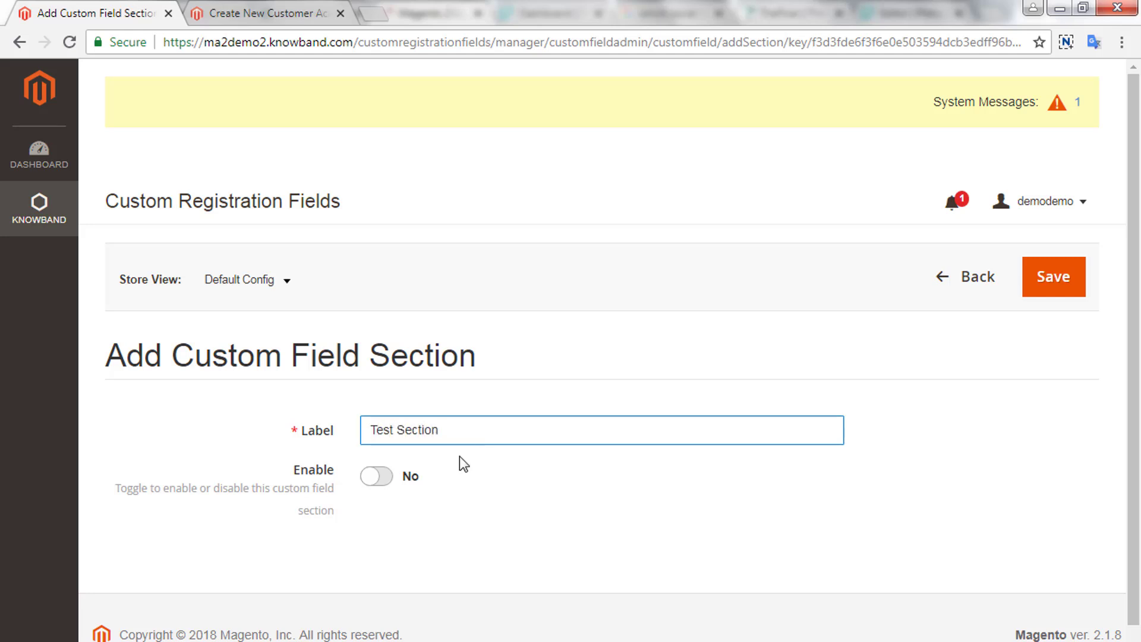
left_click(376, 478)
left_click(1064, 305)
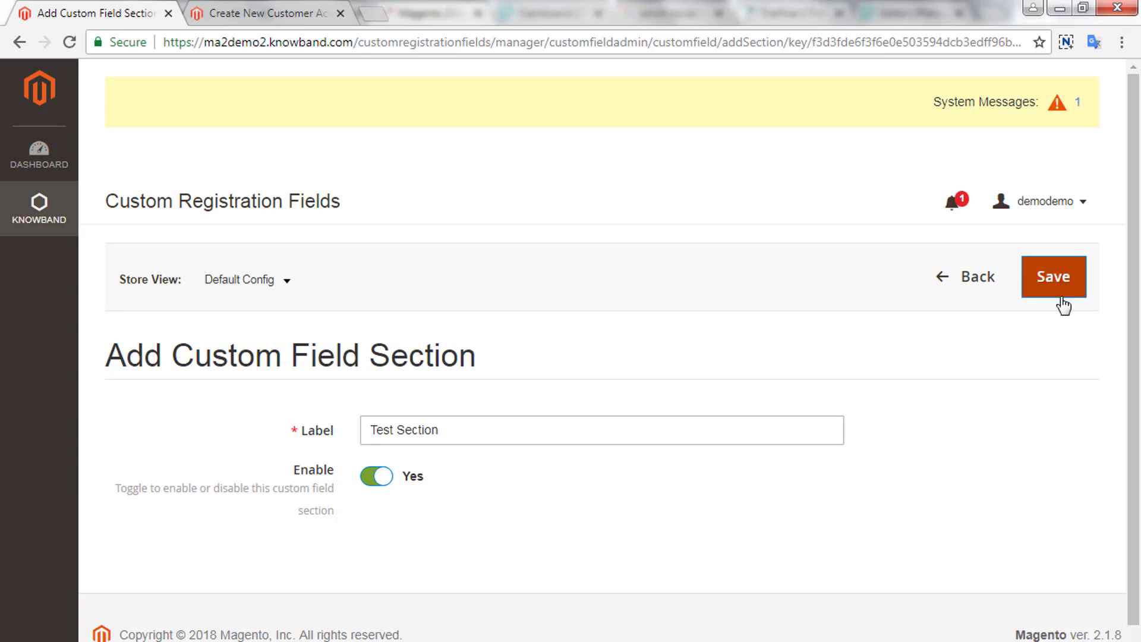
left_click(1064, 285)
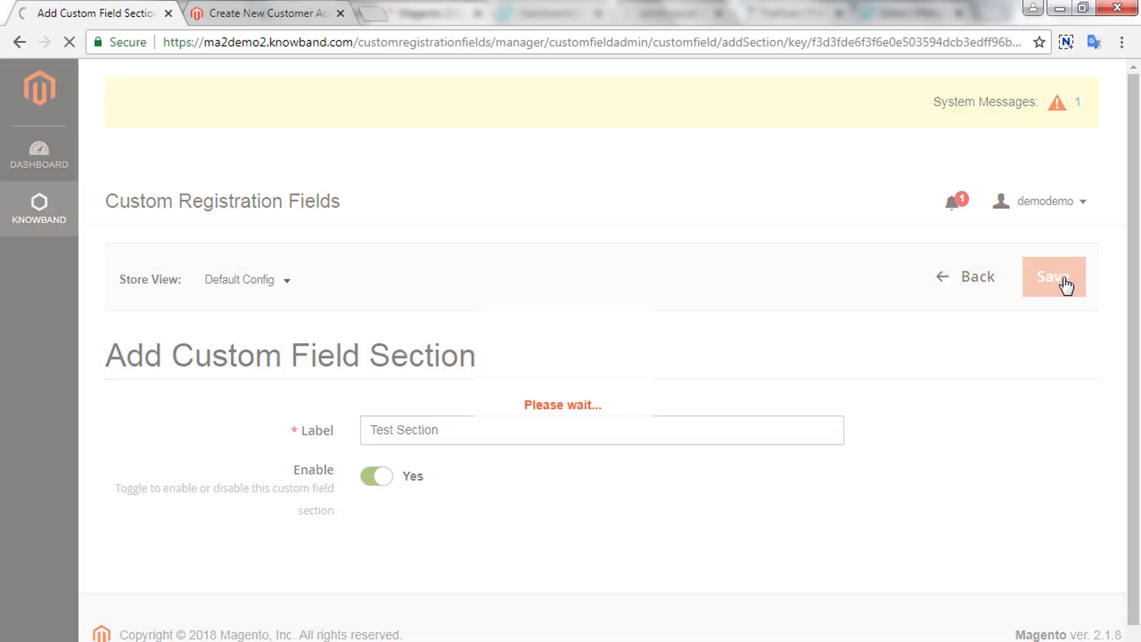
- Review the sections list, where Test Section now appears as ID 2 beside Marital status
scroll(1060, 288, "down", 3)
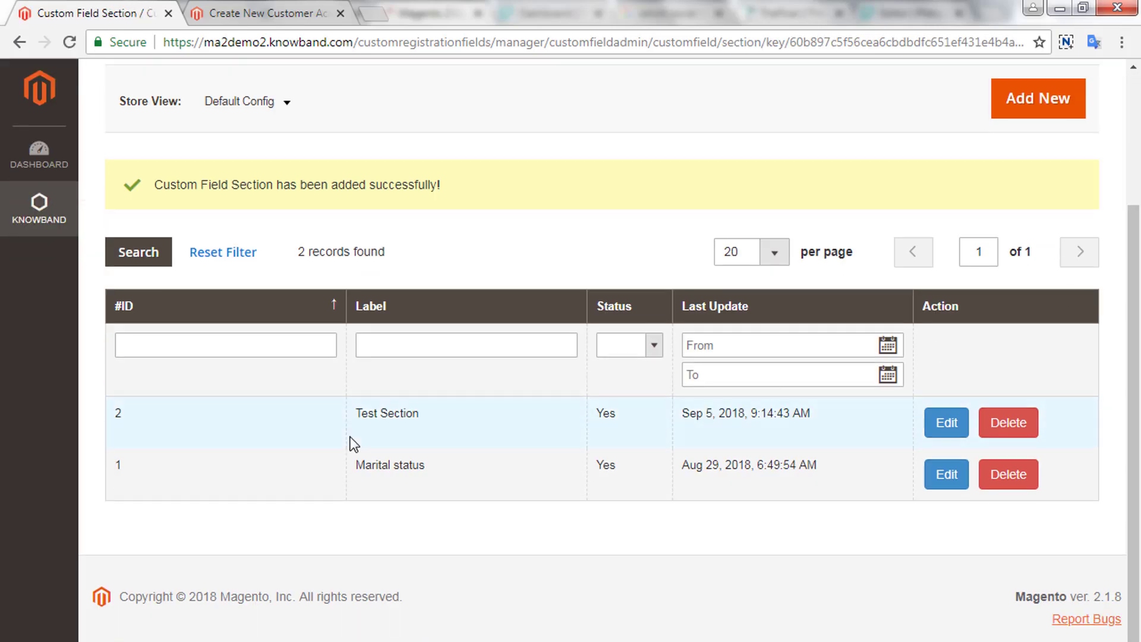
left_click_drag(348, 410, 442, 408)
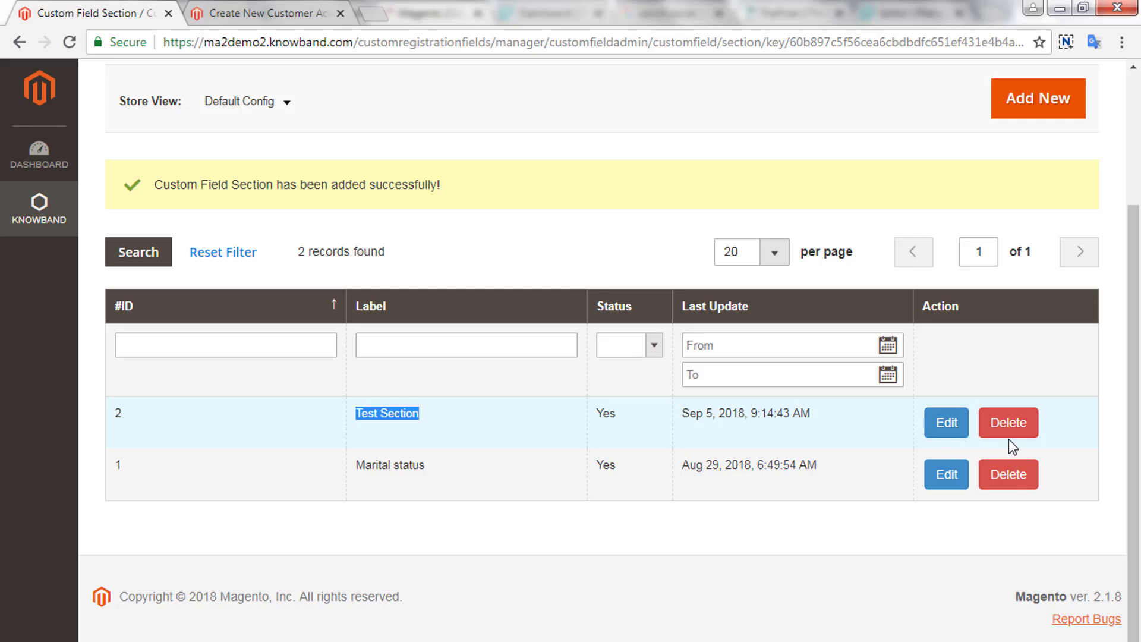
left_click(944, 420)
left_click(992, 438)
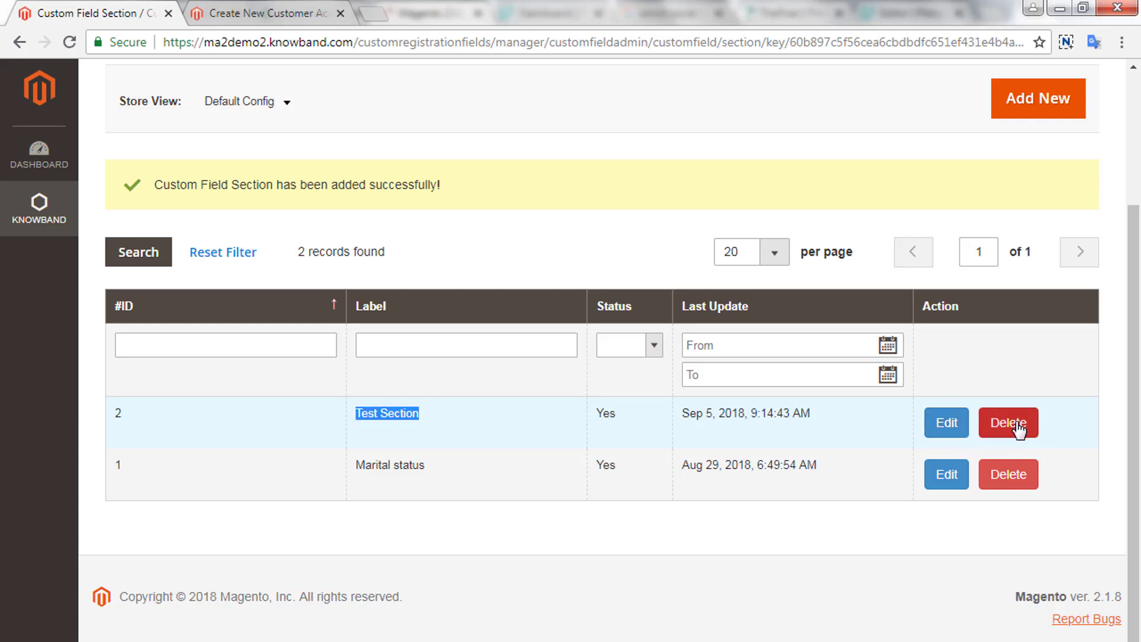
- Go to Knowband Custom Fields and start a new field of type Text
left_click(32, 209)
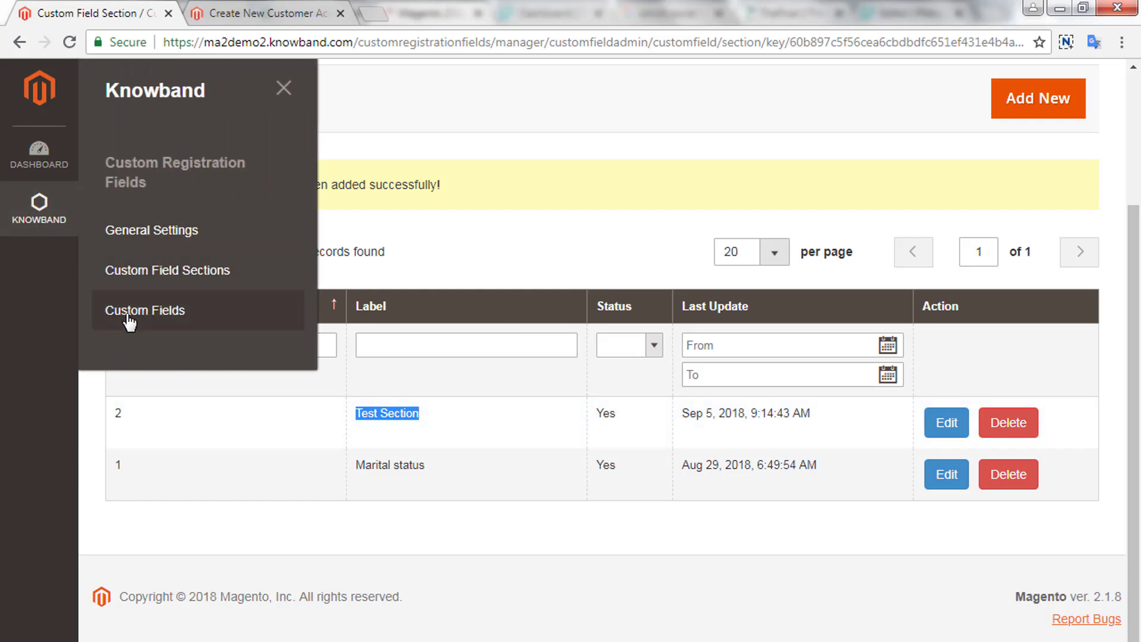
left_click(143, 319)
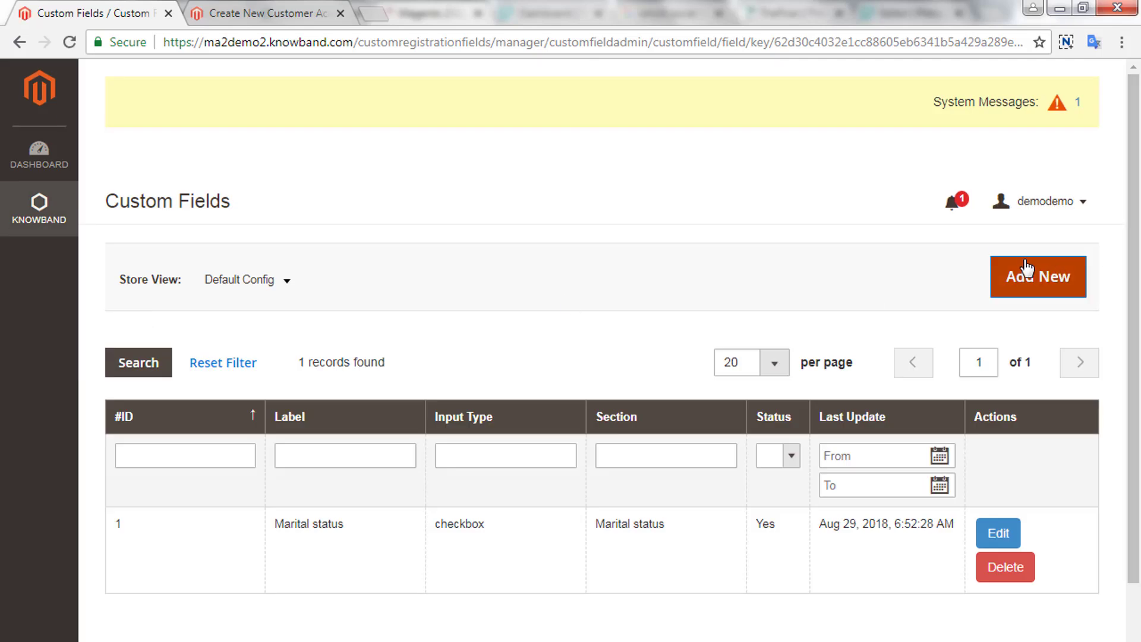
left_click(1028, 280)
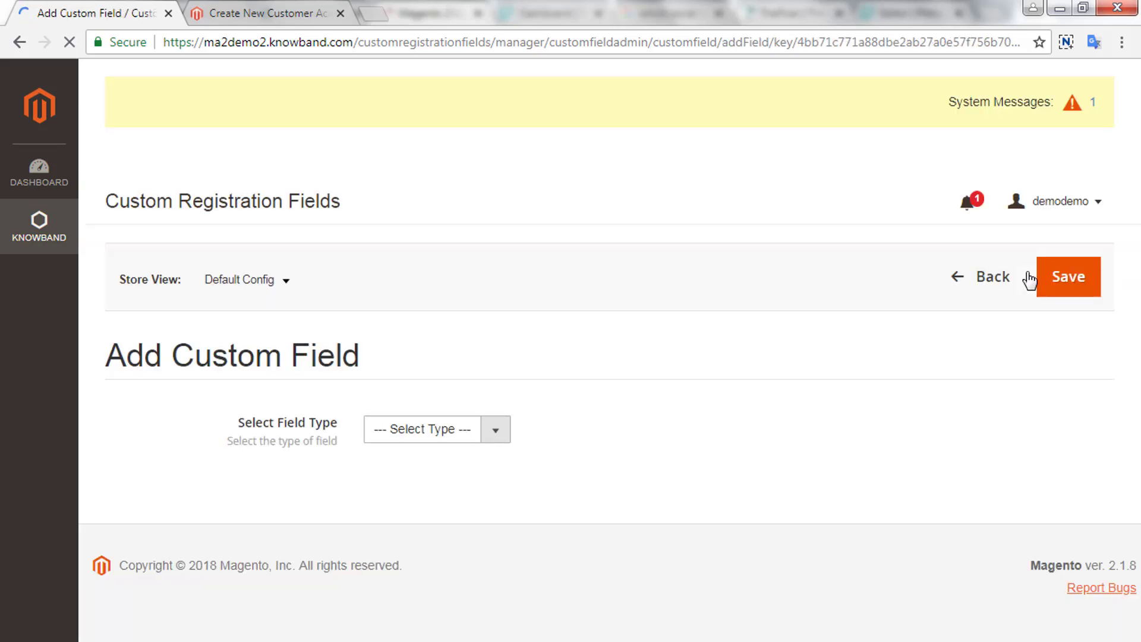
left_click(493, 427)
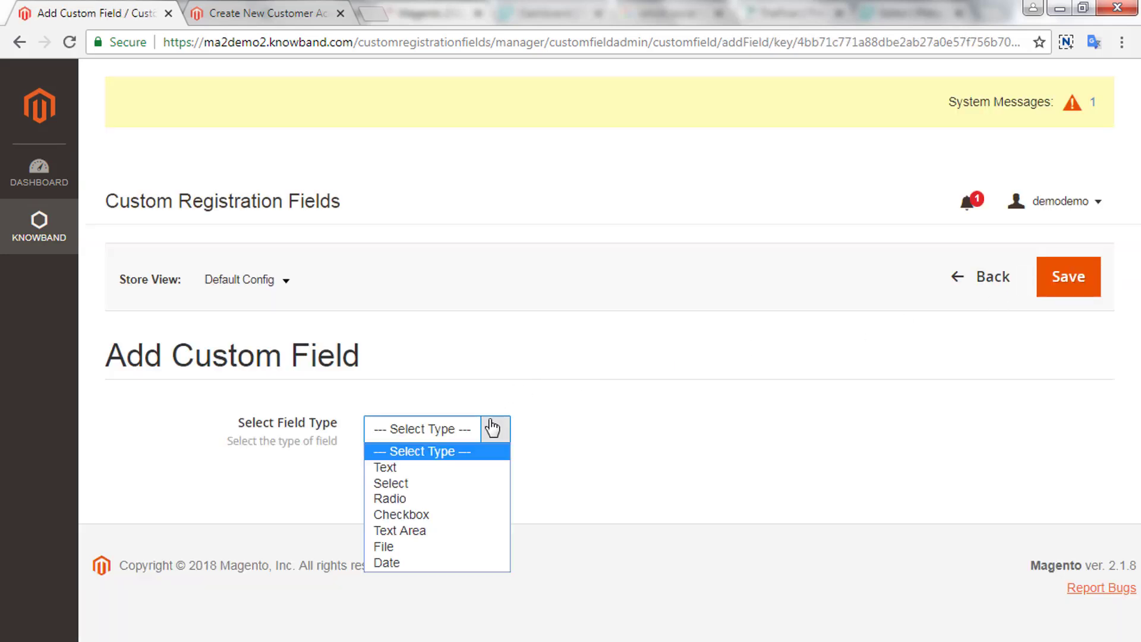
left_click(434, 463)
- Label it 'Additional Test Field', paste Lorem ipsum as short description, and add placeholder 'Input additional info here'
scroll(434, 461, "down", 1)
left_click(418, 397)
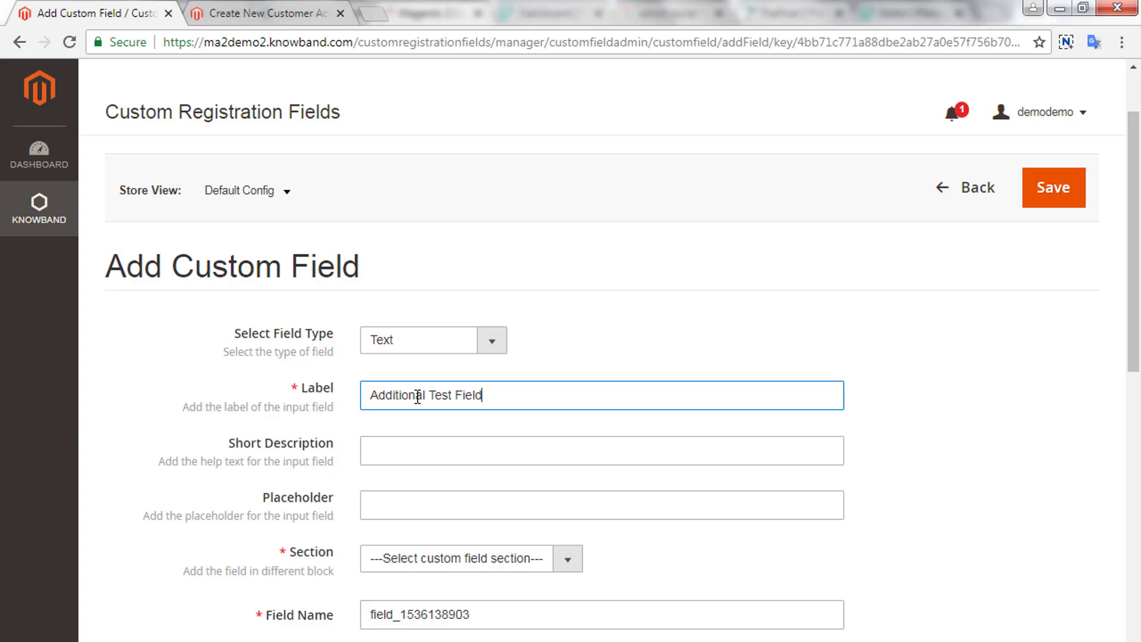
left_click(484, 451)
type("Lorem ipsum dolor sit amet")
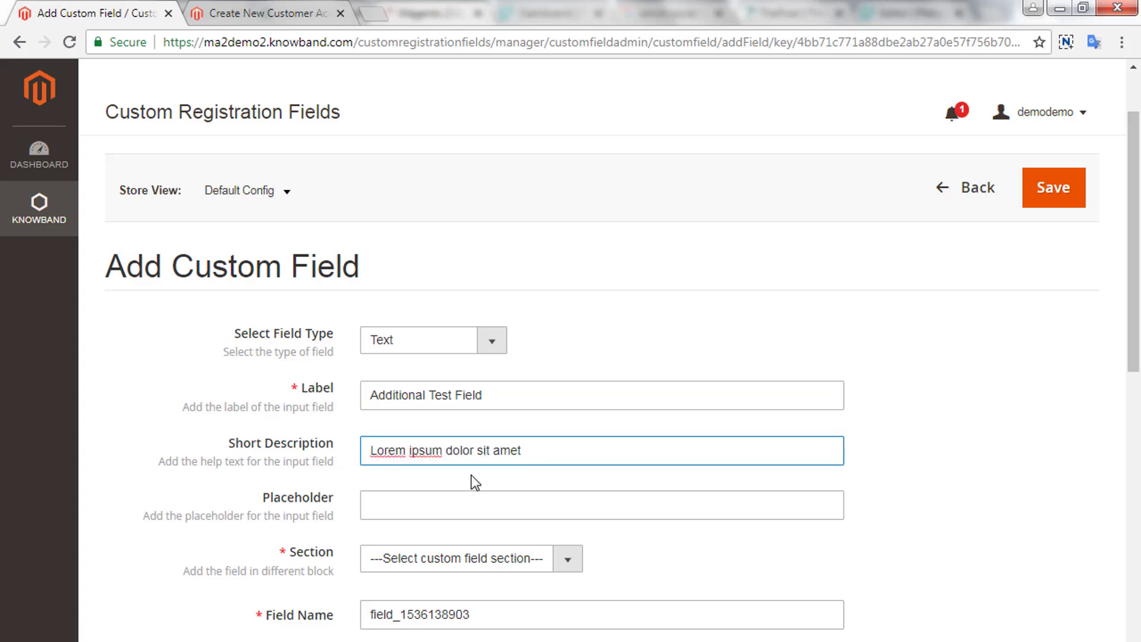
left_click(458, 512)
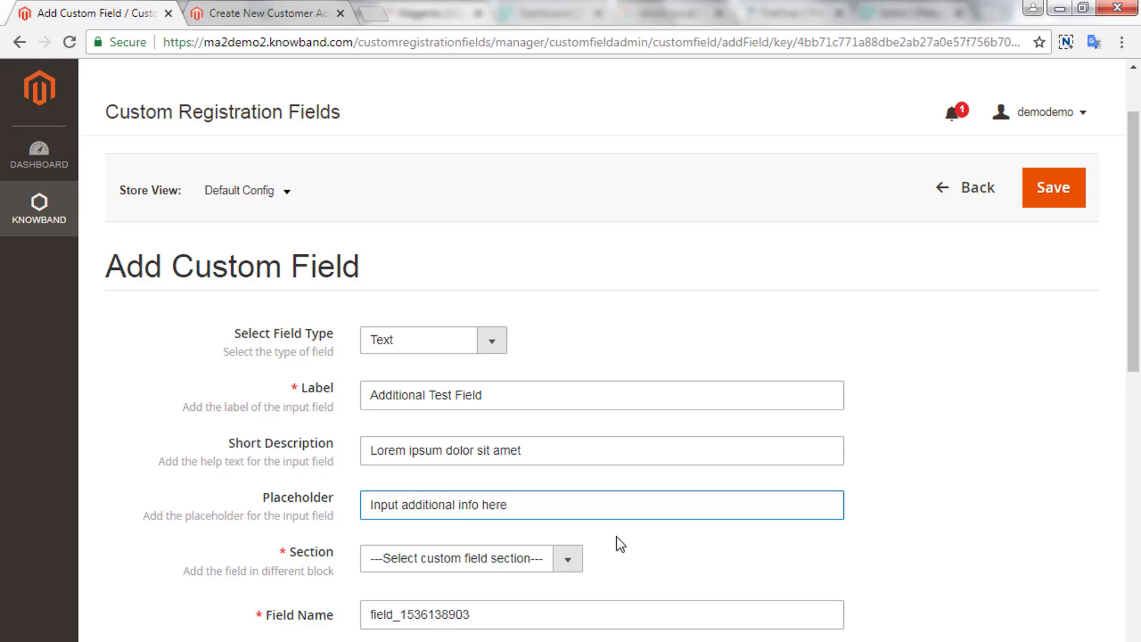
- Assign the new field to the Test Section
scroll(620, 543, "down", 3)
triple_click(308, 396)
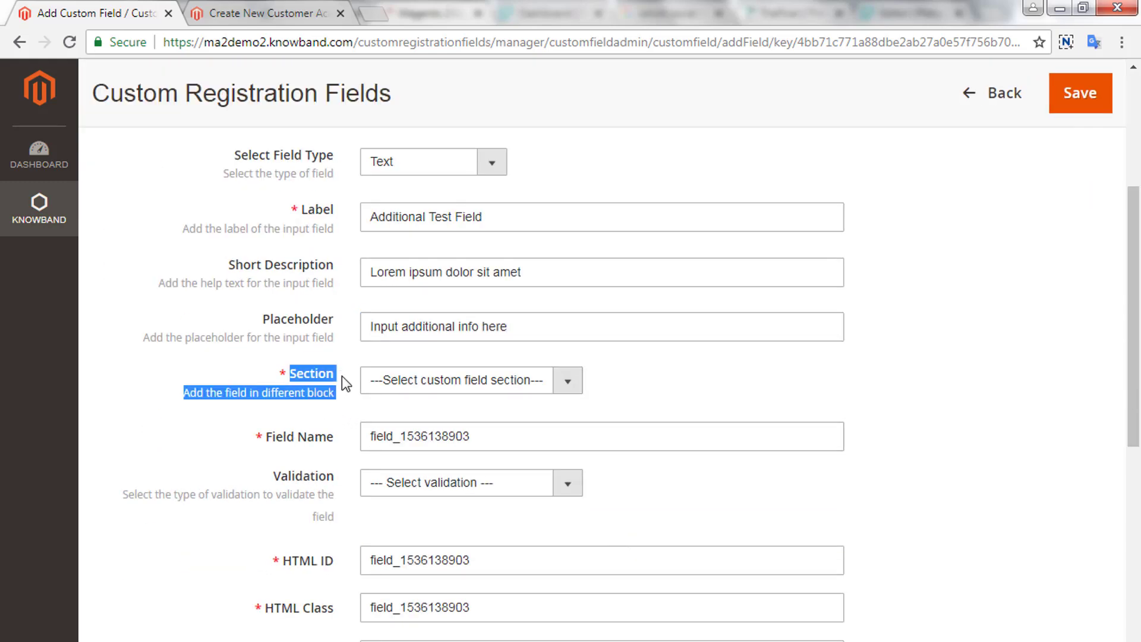
left_click(566, 384)
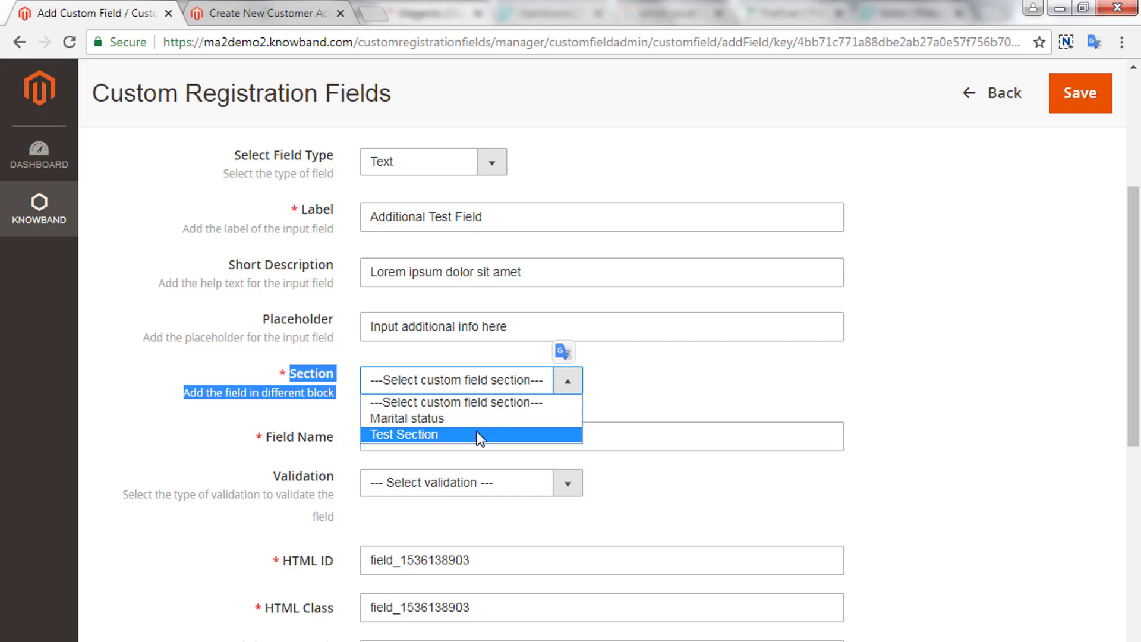
left_click(410, 435)
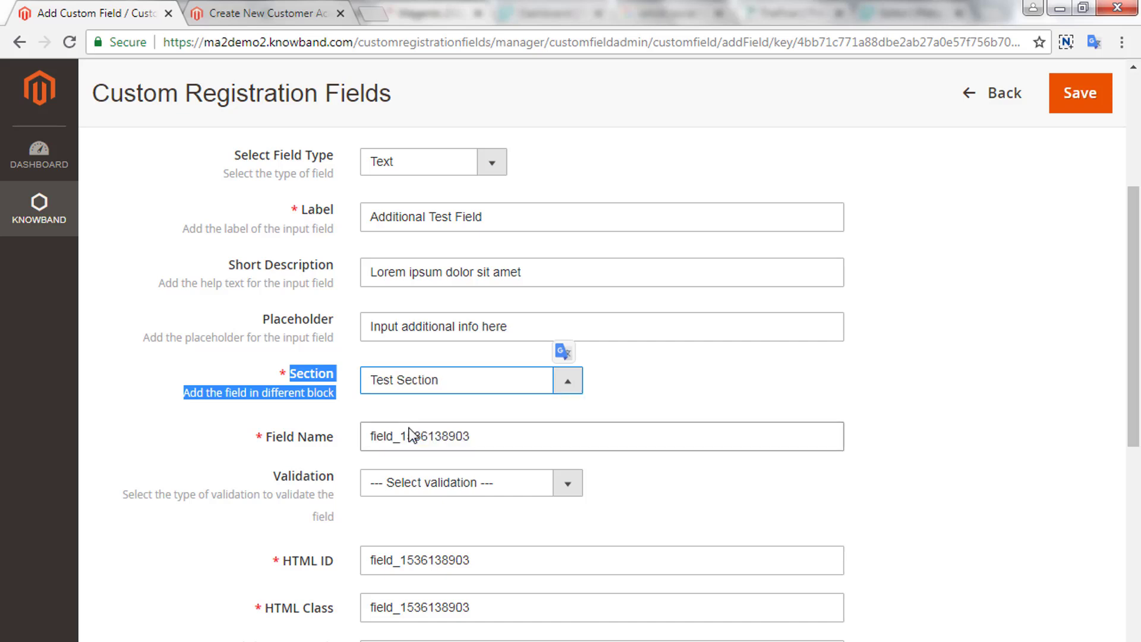
- Set the field's validation to Only Letters ([a-z, A-Z])
left_click(564, 436)
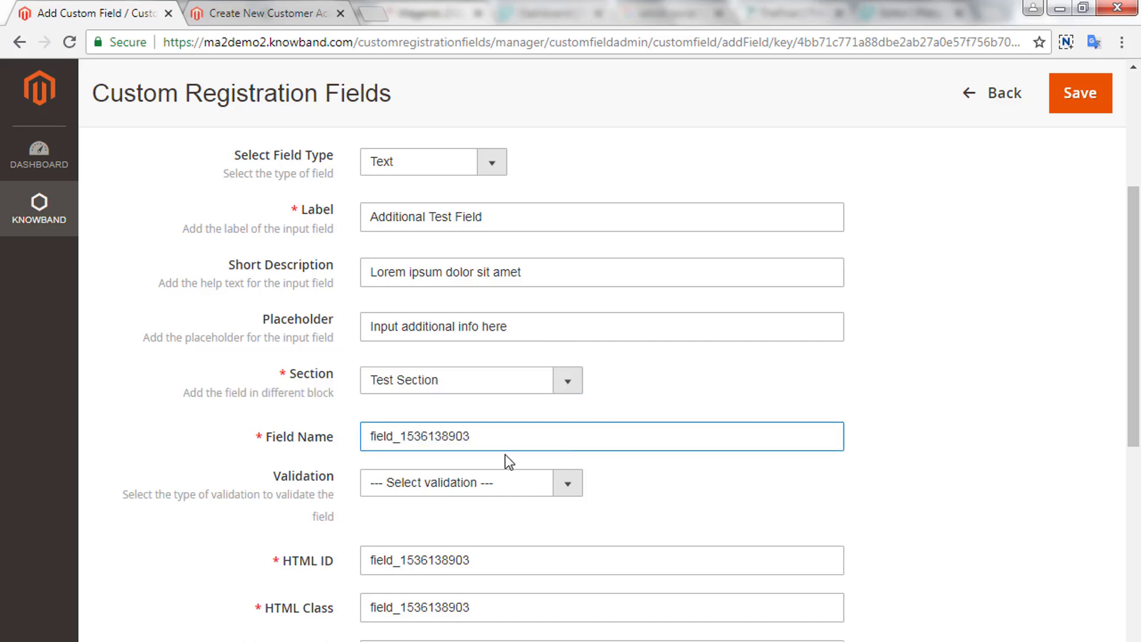
triple_click(330, 437)
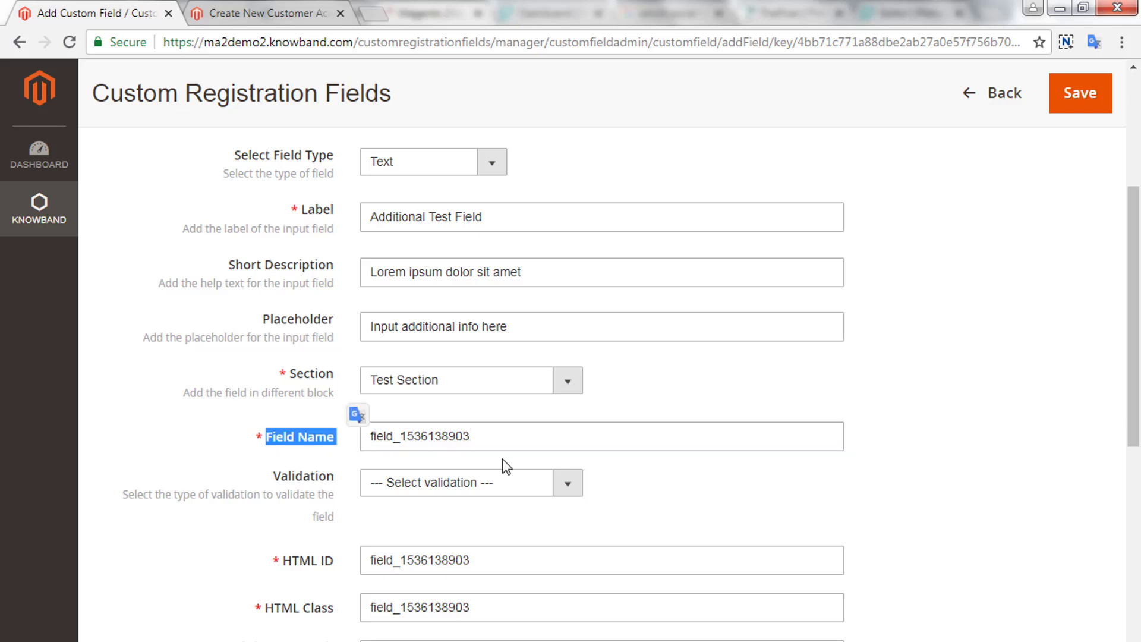
left_click(559, 482)
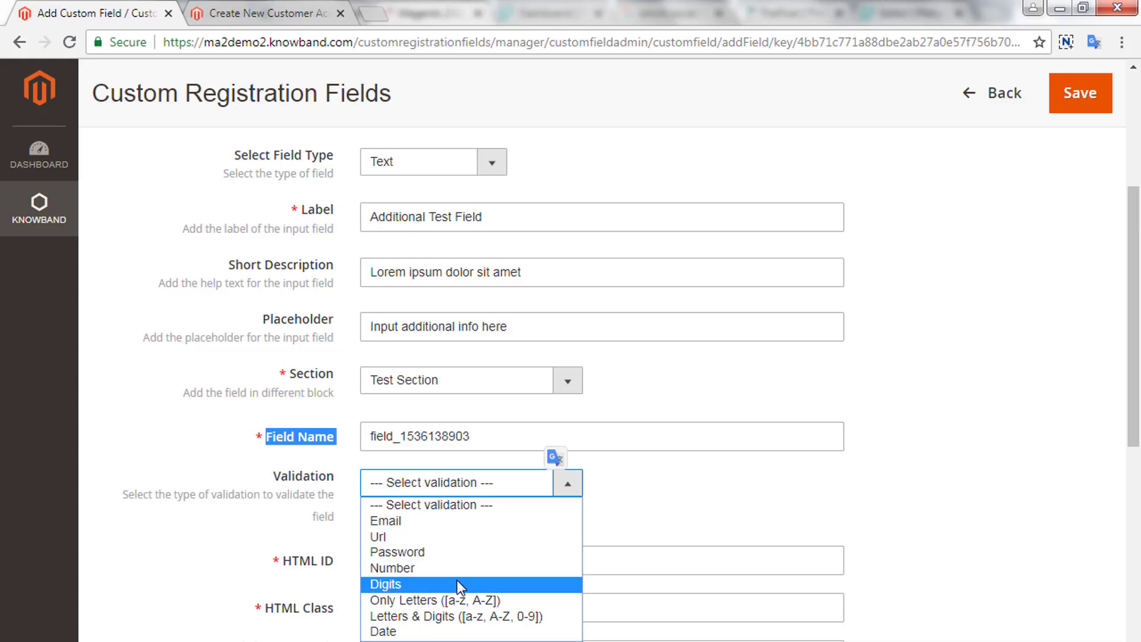
left_click(455, 599)
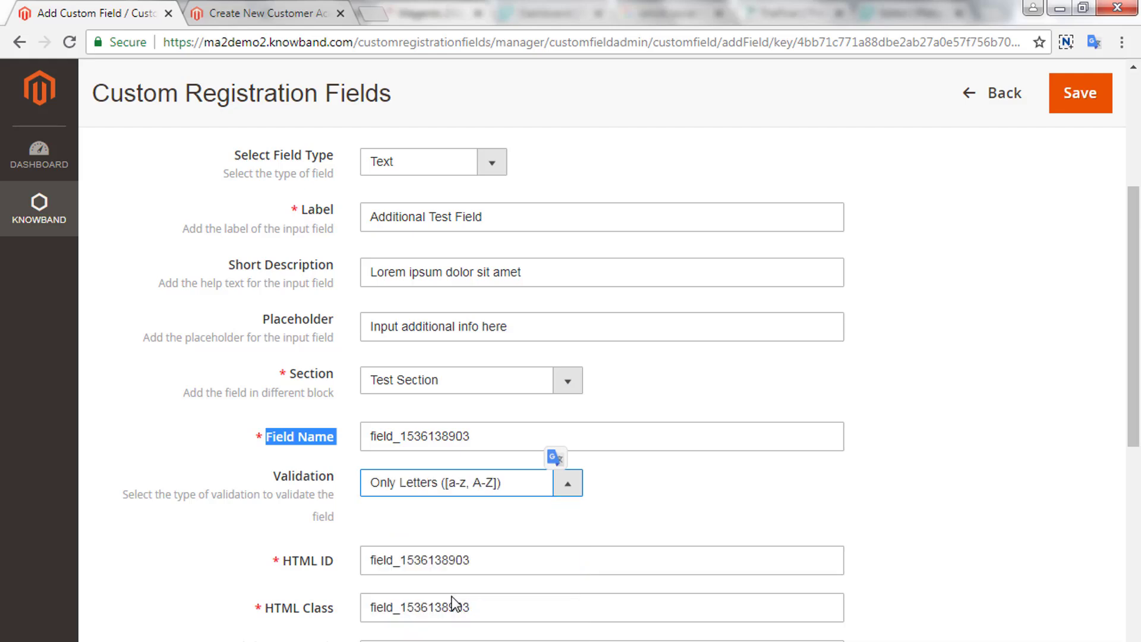
- Review the HTML ID, HTML Class, Minimum and Maximum Length settings, leaving them unchanged
scroll(618, 519, "down", 3)
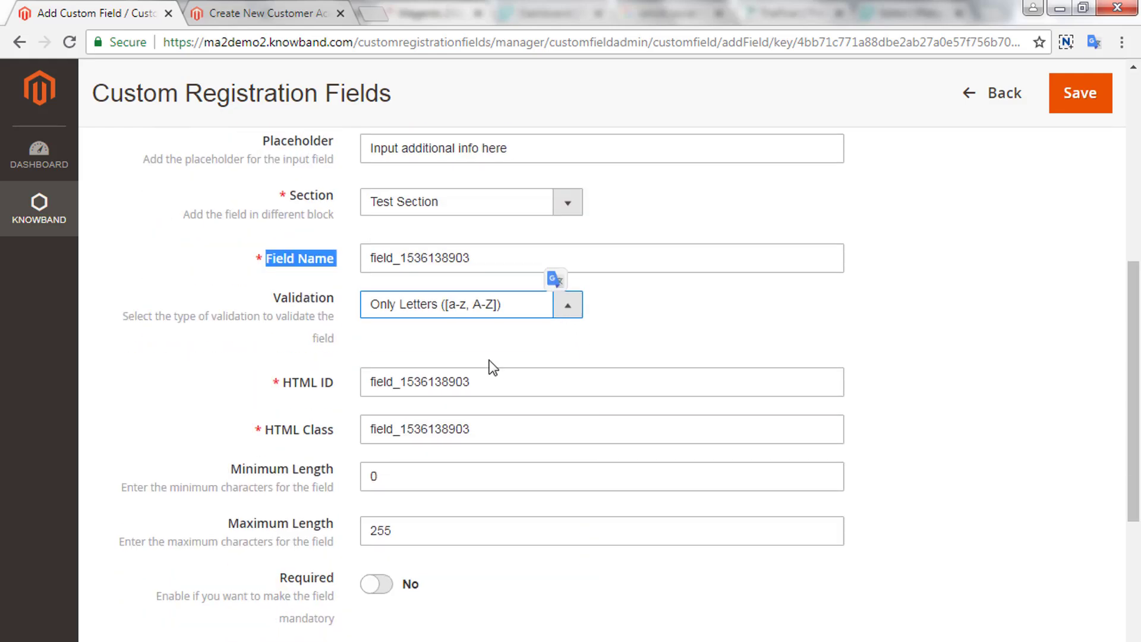
double_click(275, 382)
left_click_drag(337, 397, 344, 399)
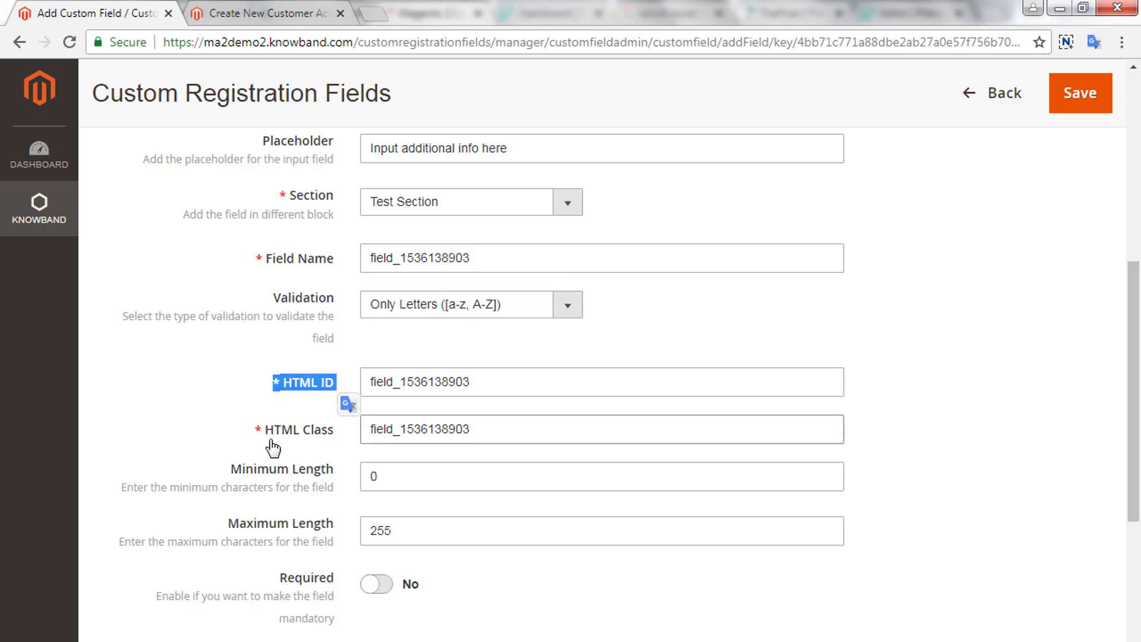
left_click_drag(265, 429, 359, 440)
left_click(337, 481)
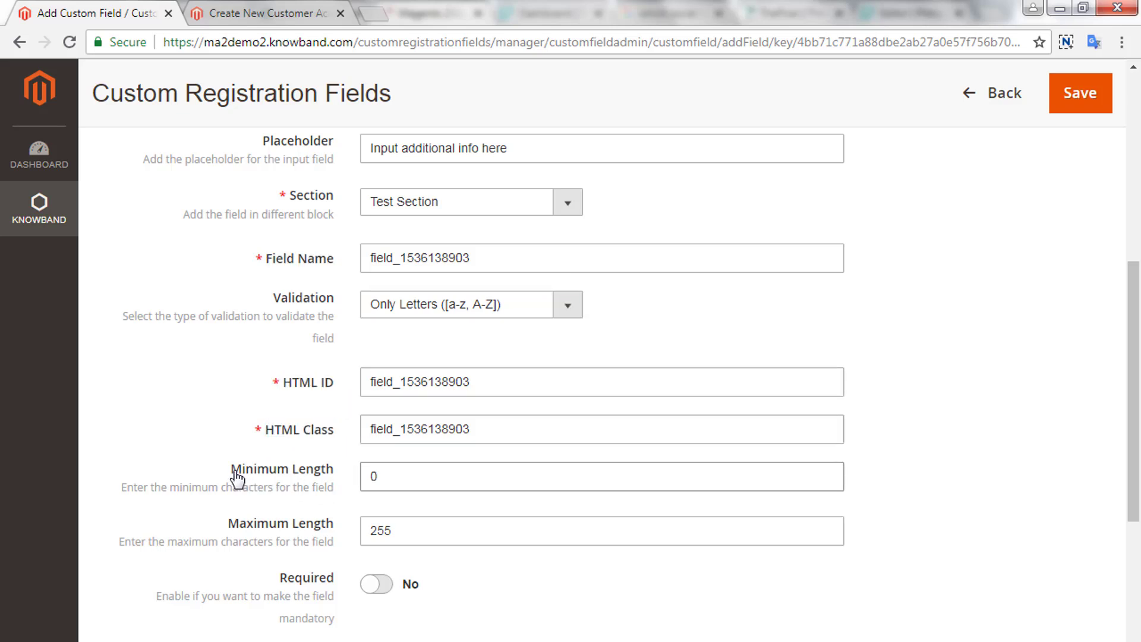
left_click_drag(231, 470, 413, 484)
left_click(423, 484)
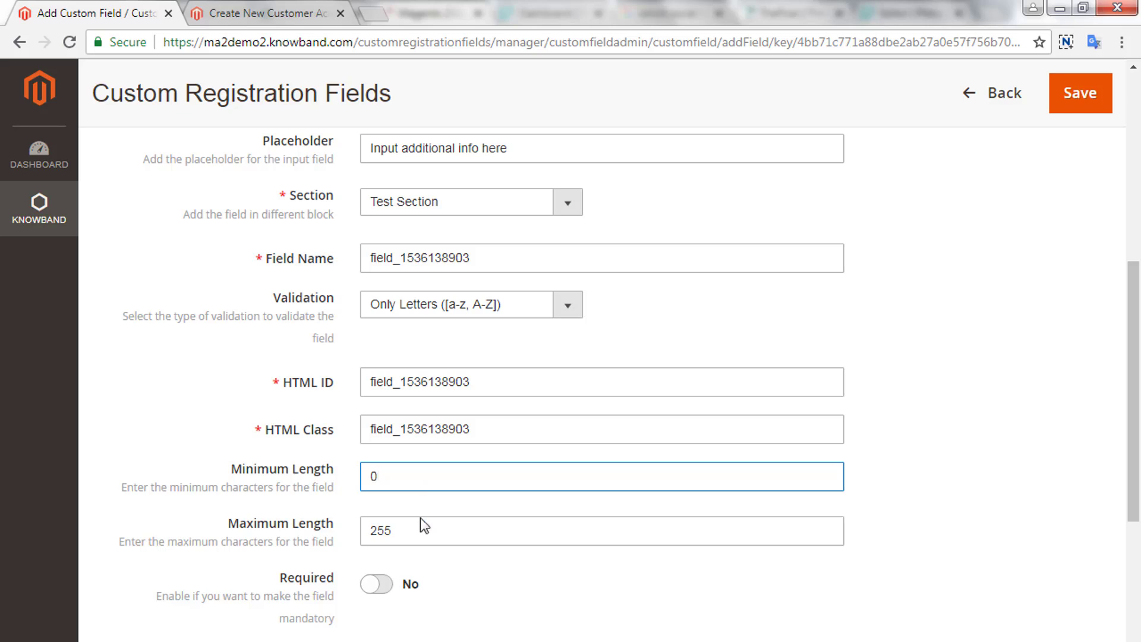
left_click(420, 535)
- Leave Required, Editable by Customer and Show in Invoice switched off
scroll(420, 539, "down", 2)
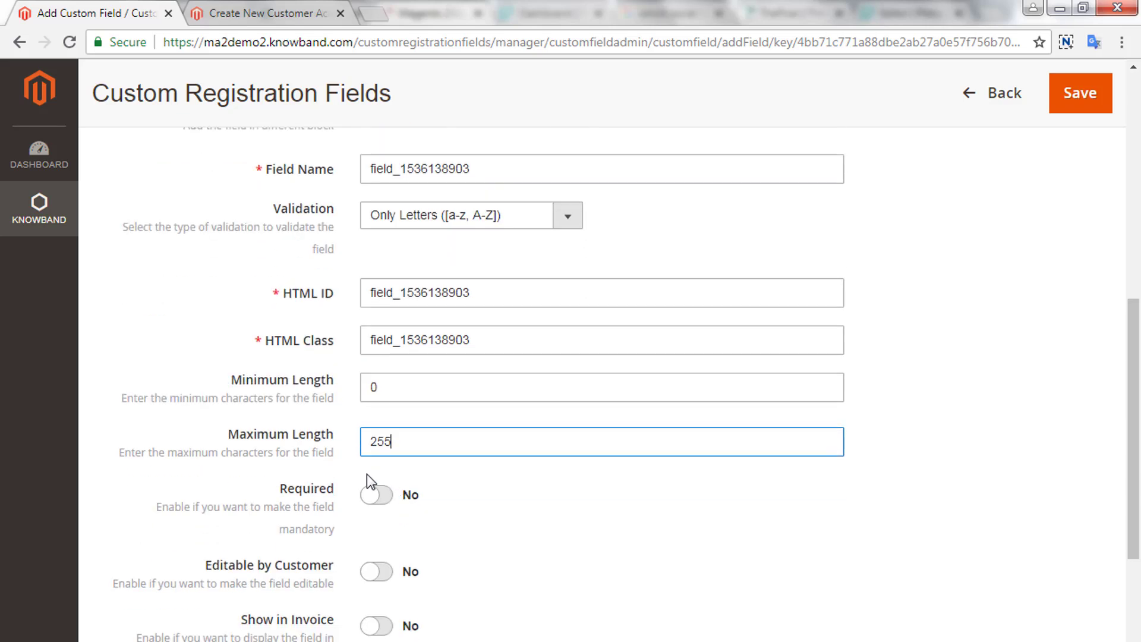
left_click_drag(279, 488, 385, 504)
left_click(386, 502)
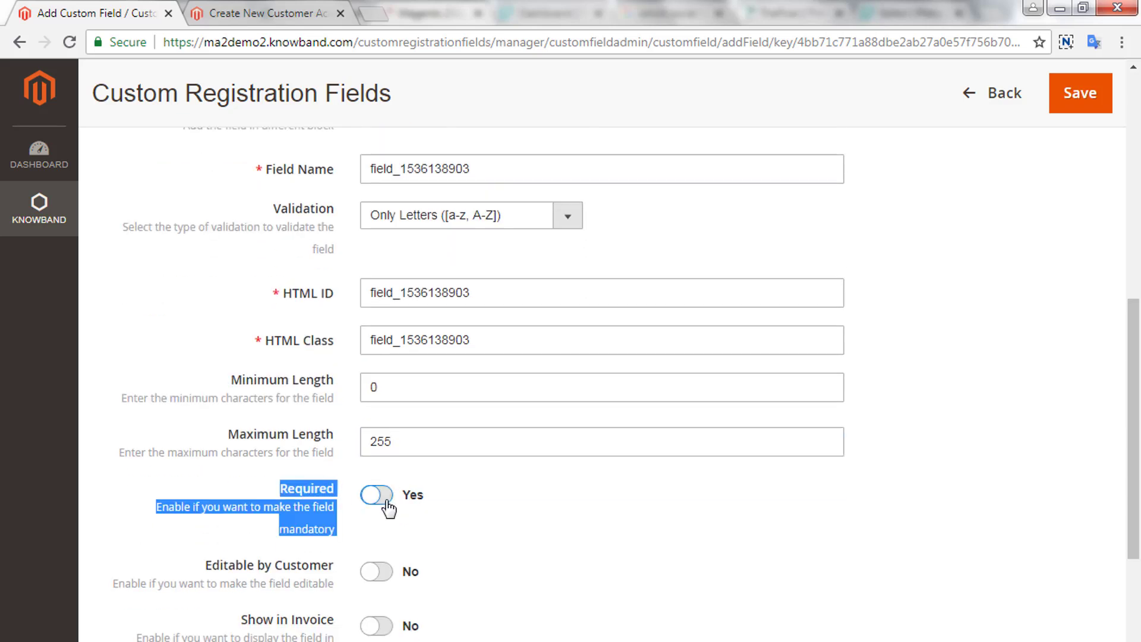
left_click(365, 503)
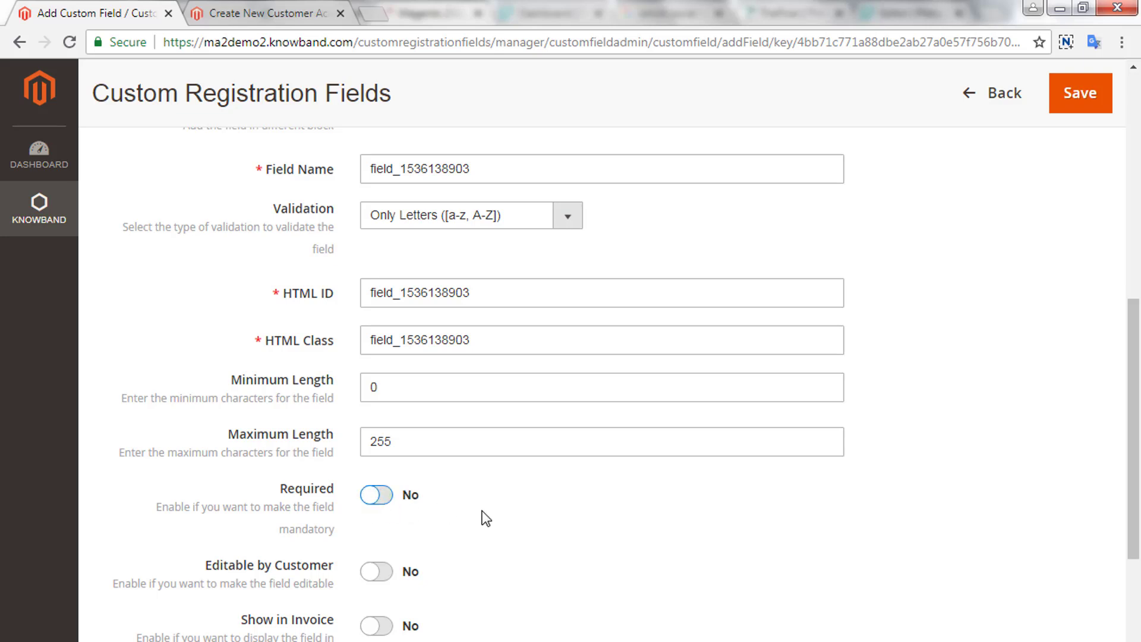
scroll(493, 511, "down", 3)
left_click_drag(202, 391, 337, 395)
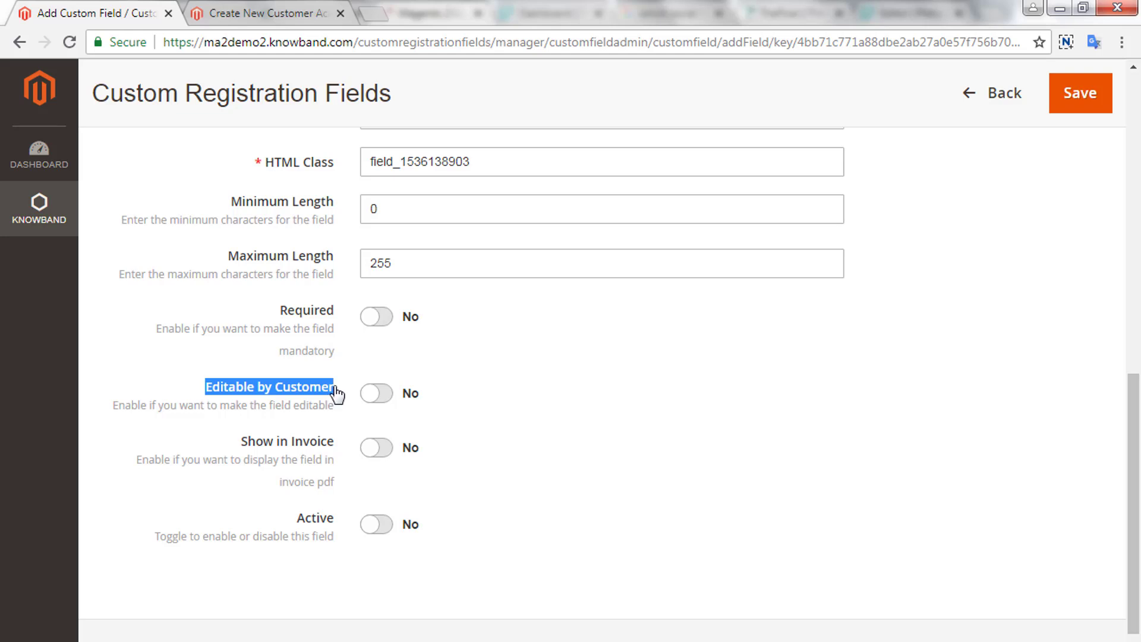
left_click(384, 398)
left_click(370, 397)
left_click_drag(239, 441, 375, 450)
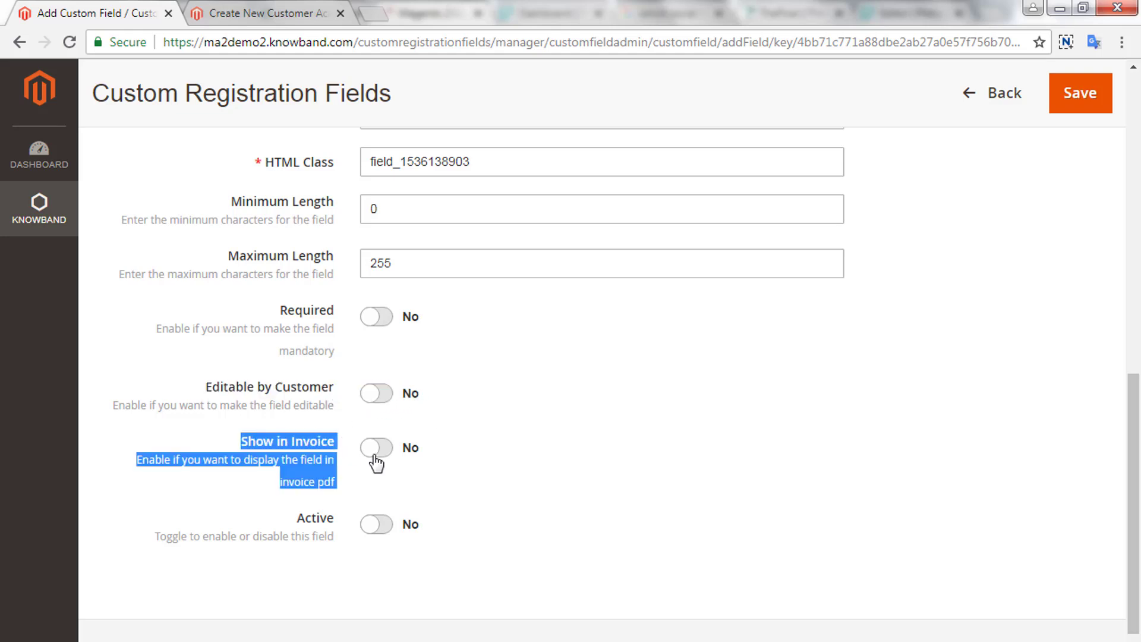
left_click(387, 451)
left_click(381, 455)
- Turn Active on, save the field, and confirm its entry before switching to the registration page
left_click_drag(295, 517, 341, 530)
left_click(385, 525)
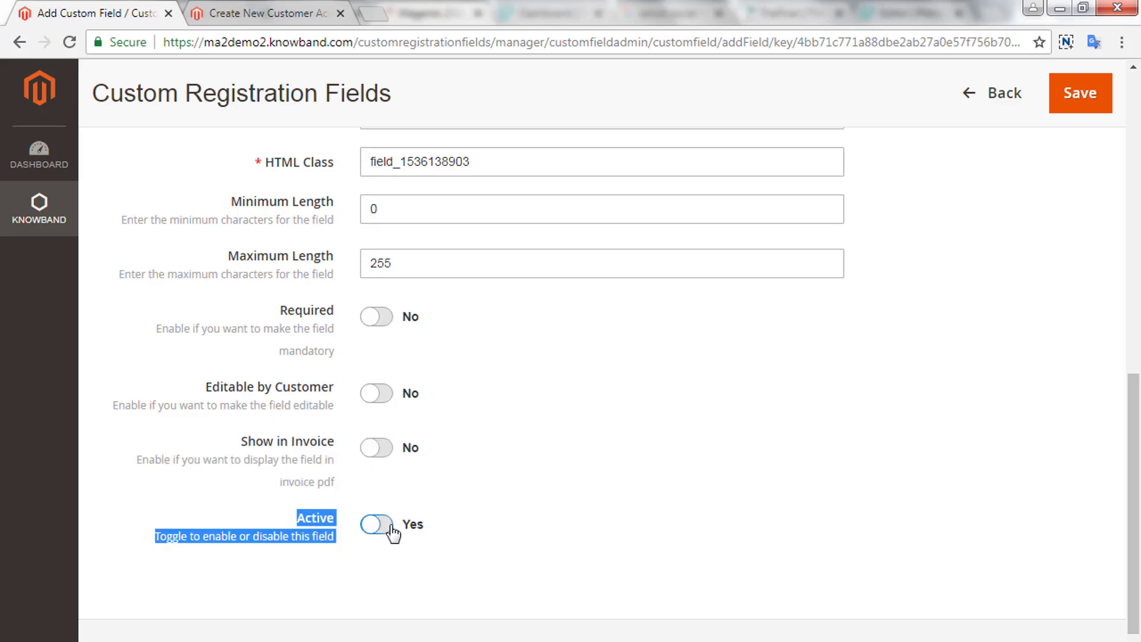
left_click(1098, 90)
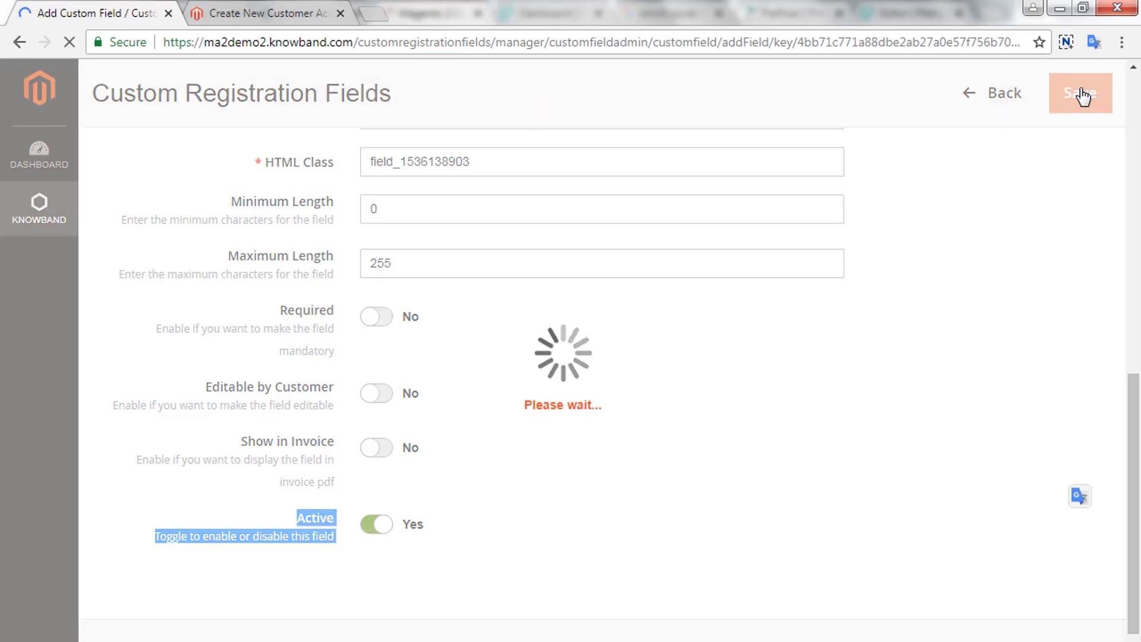
scroll(1018, 318, "down", 3)
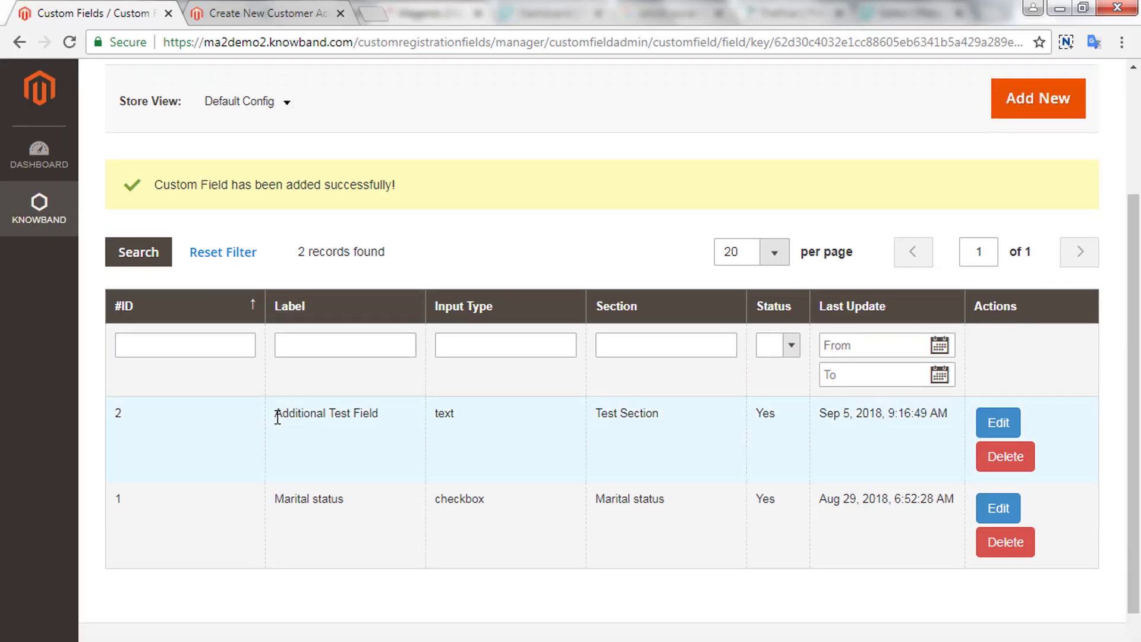
left_click_drag(333, 417, 389, 419)
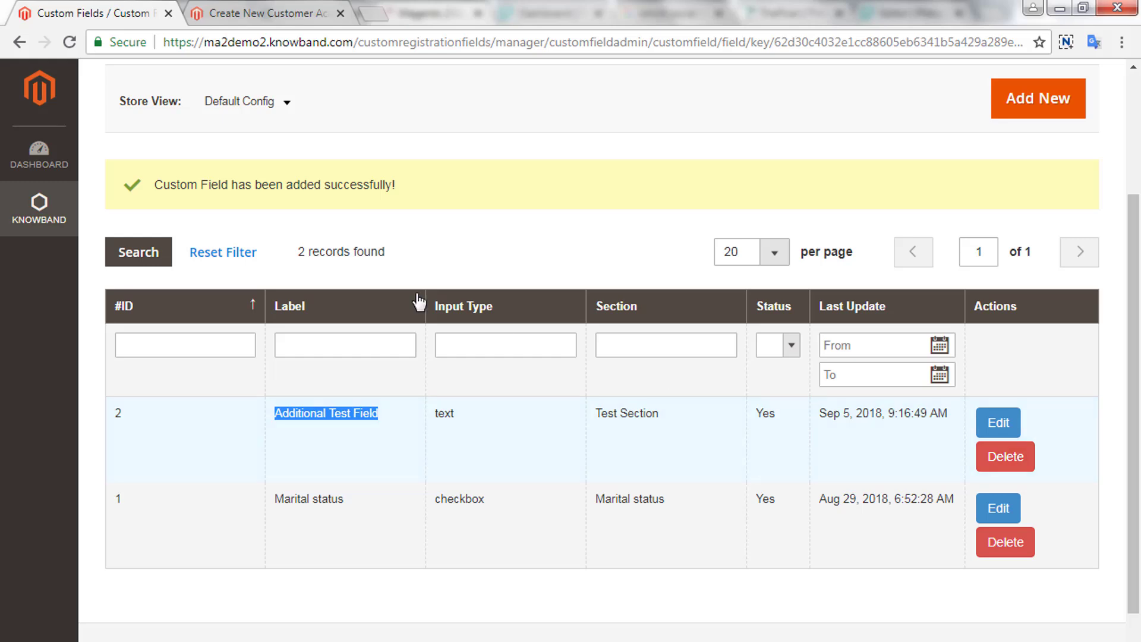
left_click(288, 8)
- Reload the registration page and find the Test Section with its Additional Test Field
left_click(289, 48)
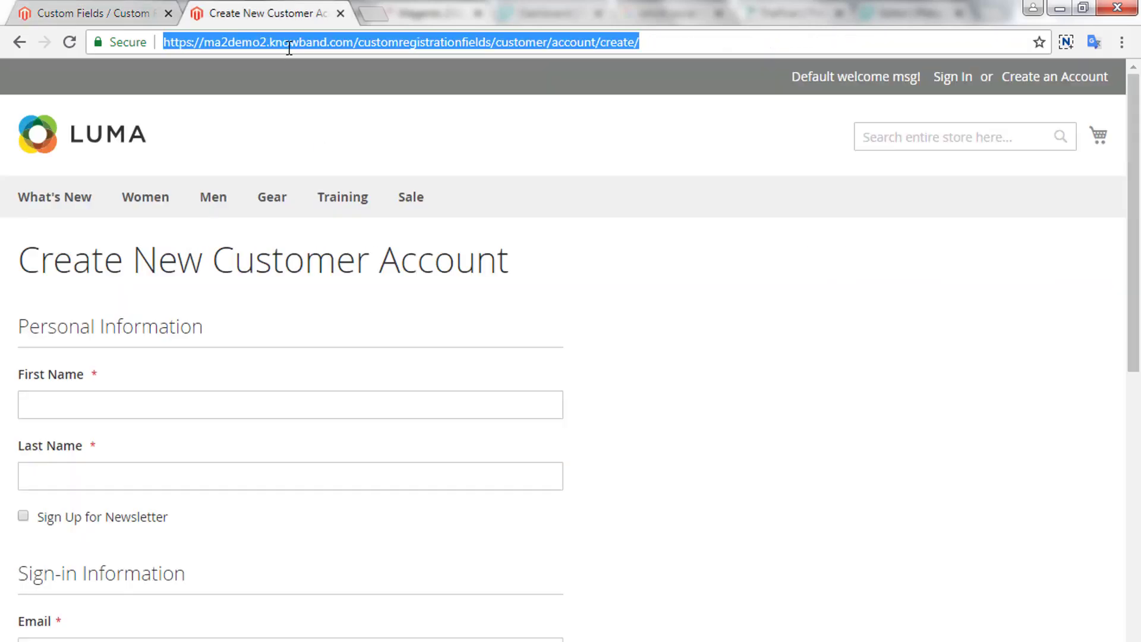
key("Return")
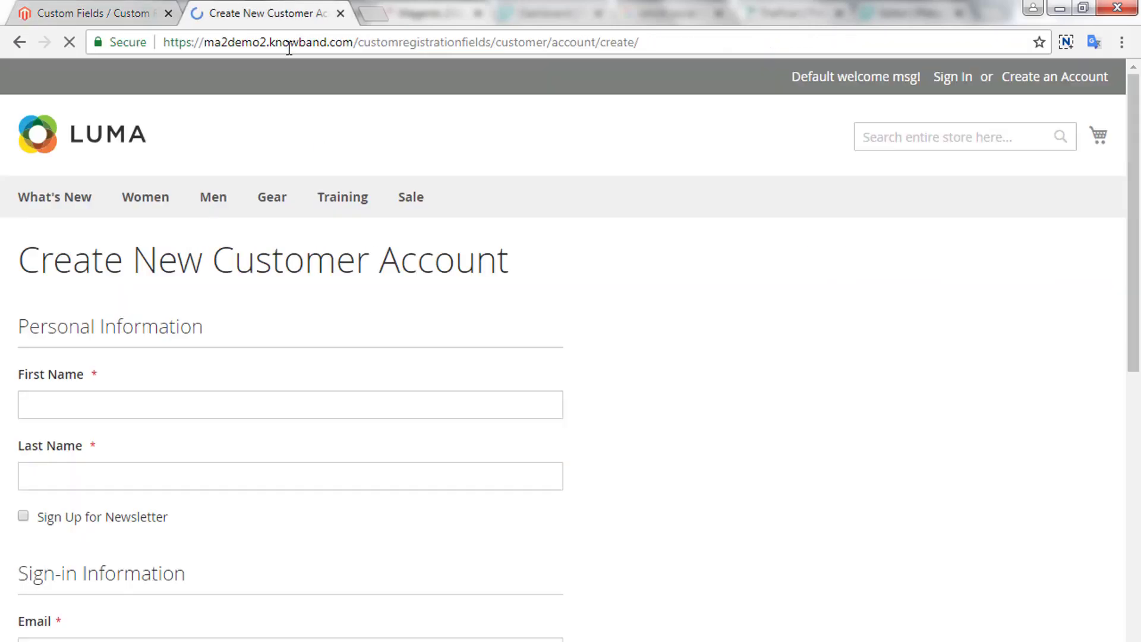
scroll(304, 123, "down", 2)
scroll(304, 125, "down", 6)
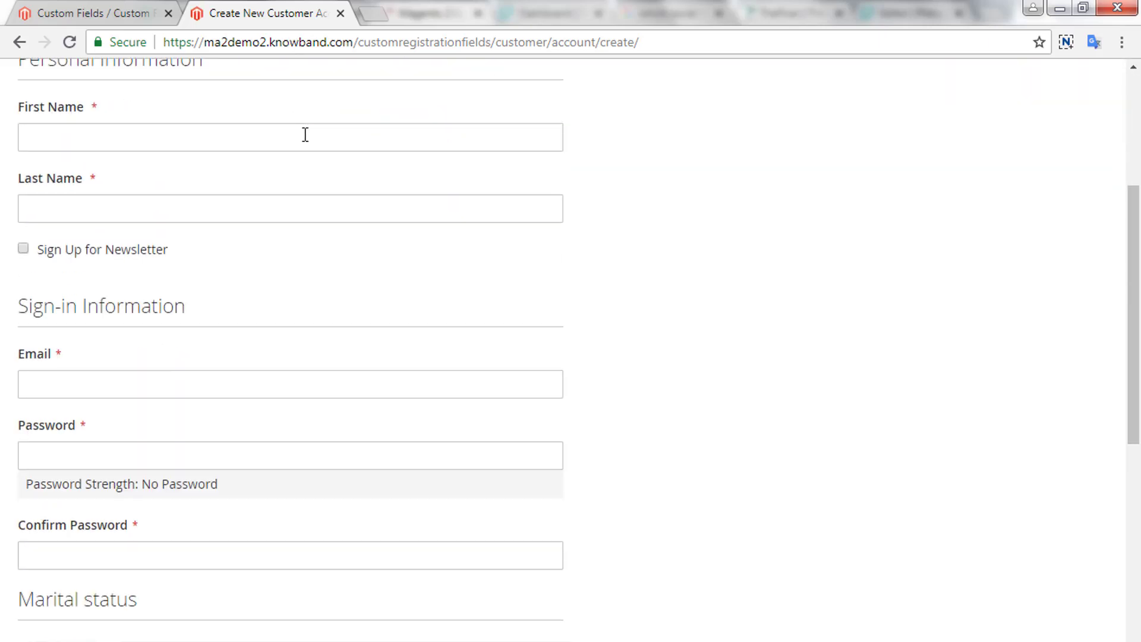
scroll(300, 144, "down", 3)
scroll(300, 145, "down", 2)
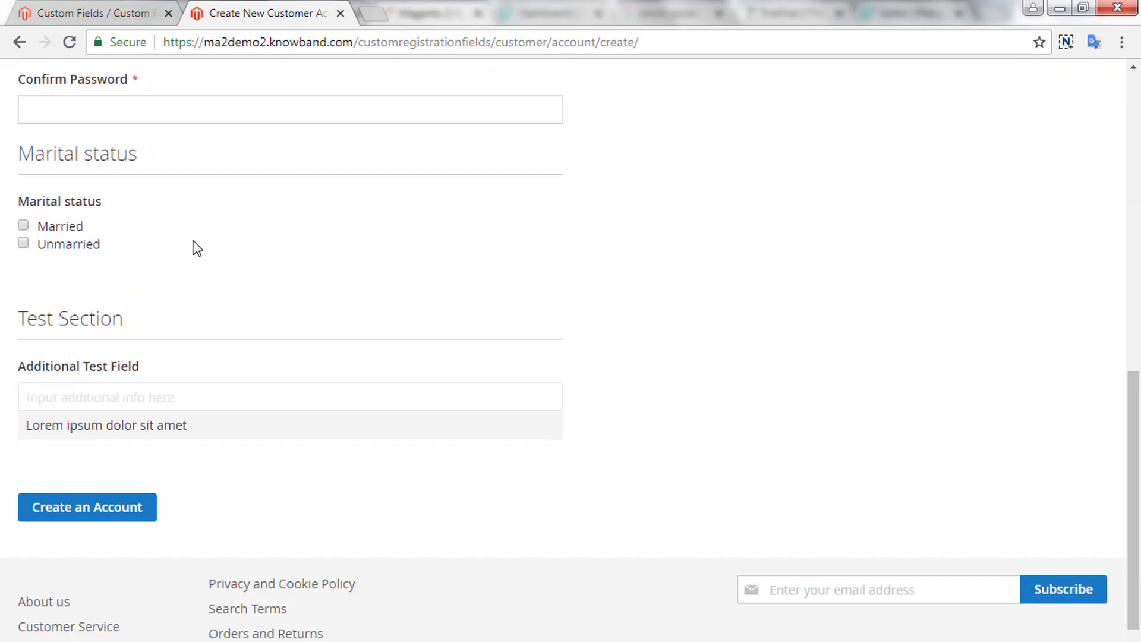
triple_click(60, 322)
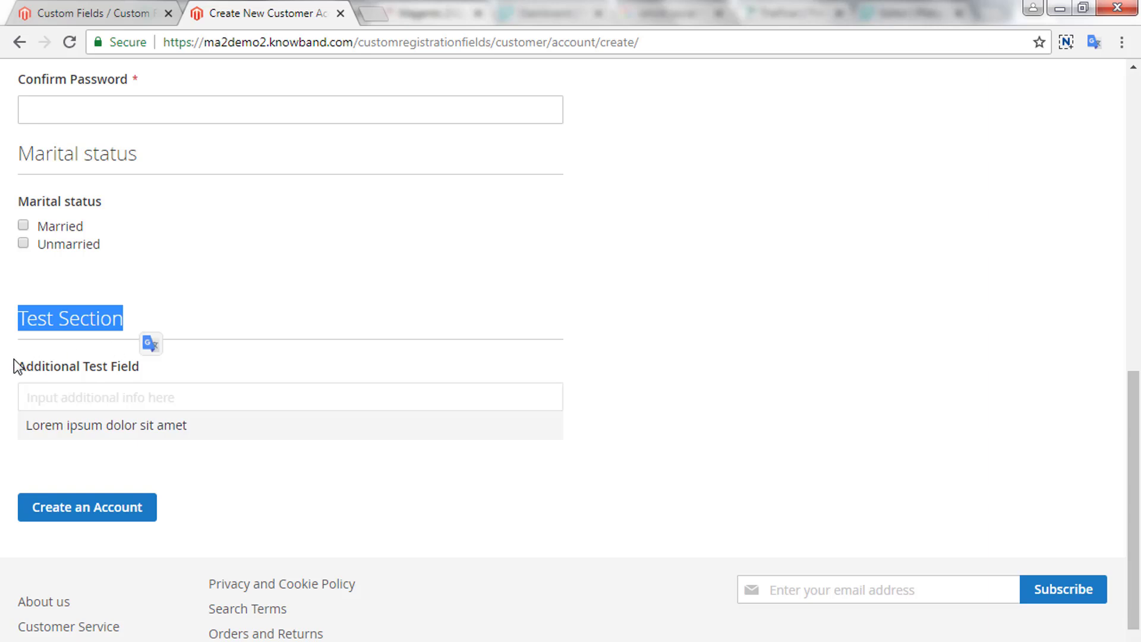
left_click_drag(17, 365, 152, 360)
- Check the field's Lorem ipsum hint, then return to the top of the form
scroll(281, 362, "down", 1)
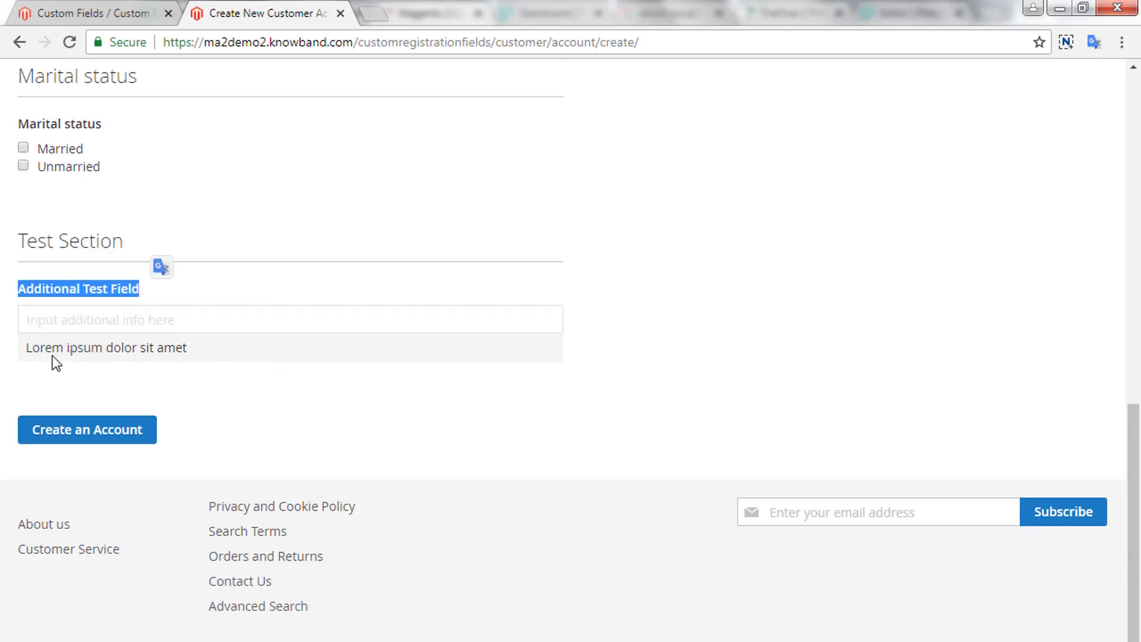
left_click_drag(26, 349, 219, 352)
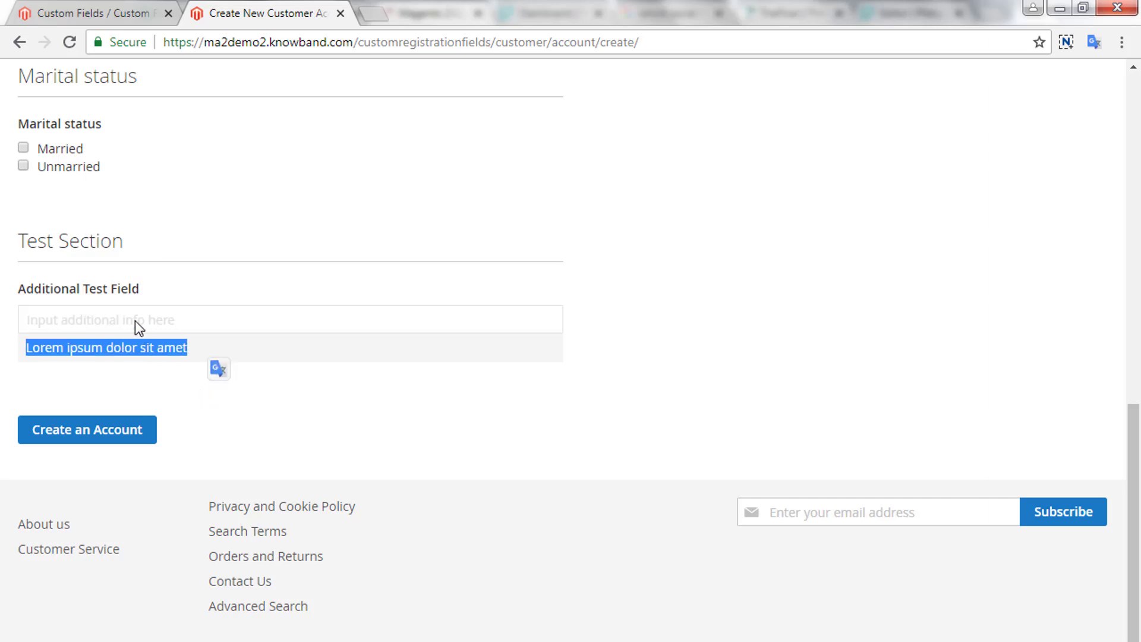
left_click(136, 399)
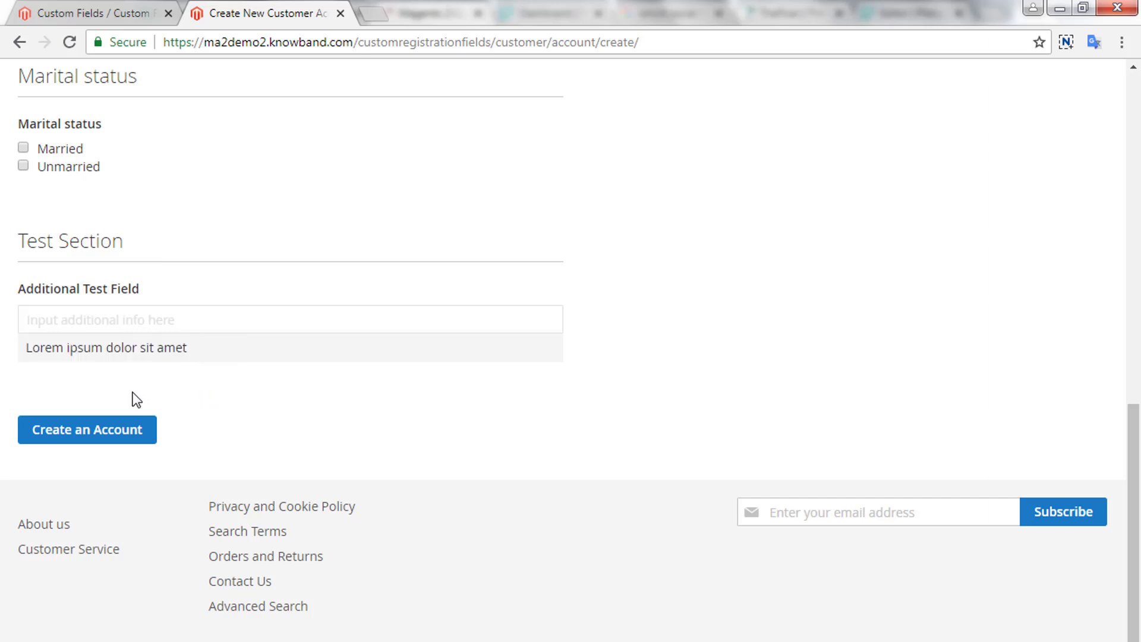
left_click(111, 8)
left_click(257, 9)
scroll(332, 277, "up", 3)
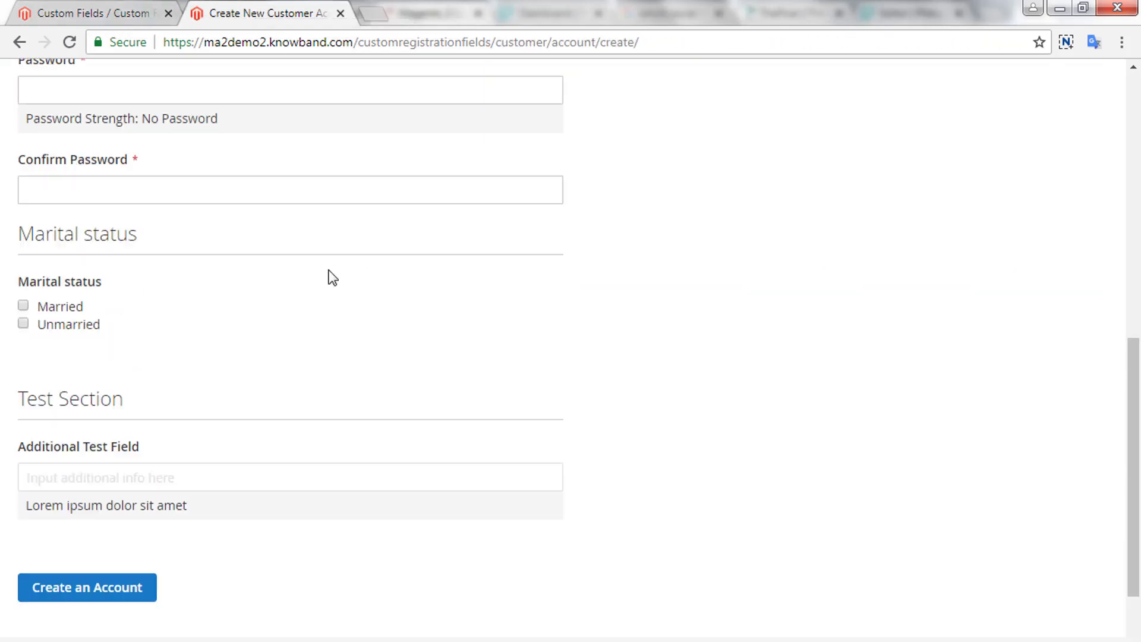
scroll(332, 277, "up", 9)
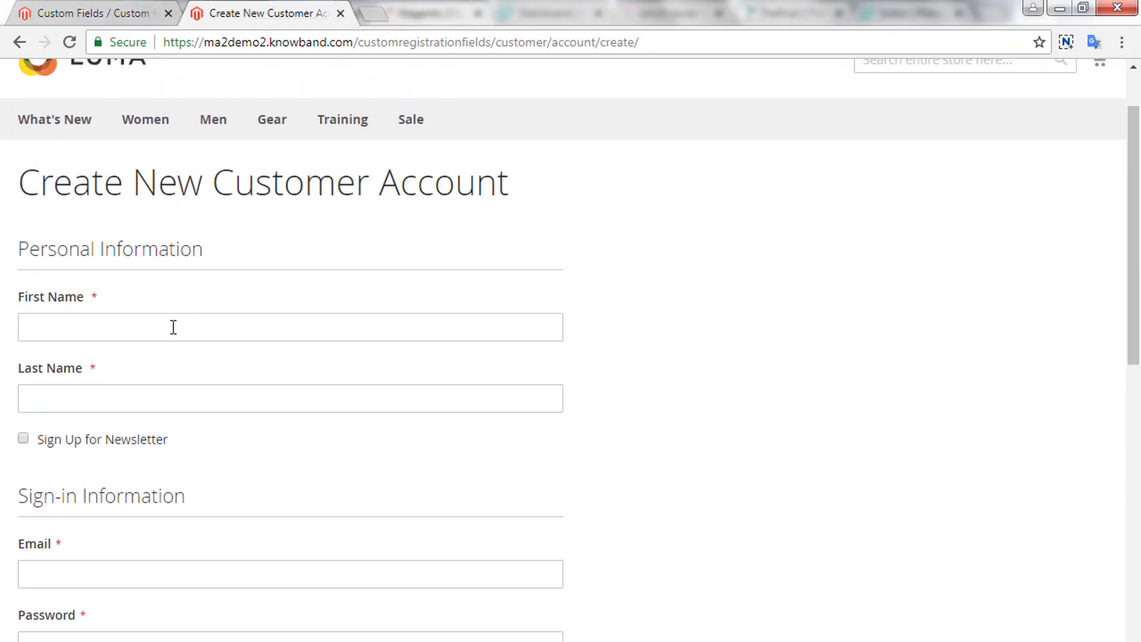
- Autofill the saved contact's name, e-mail address and password into the registration form
left_click(173, 327)
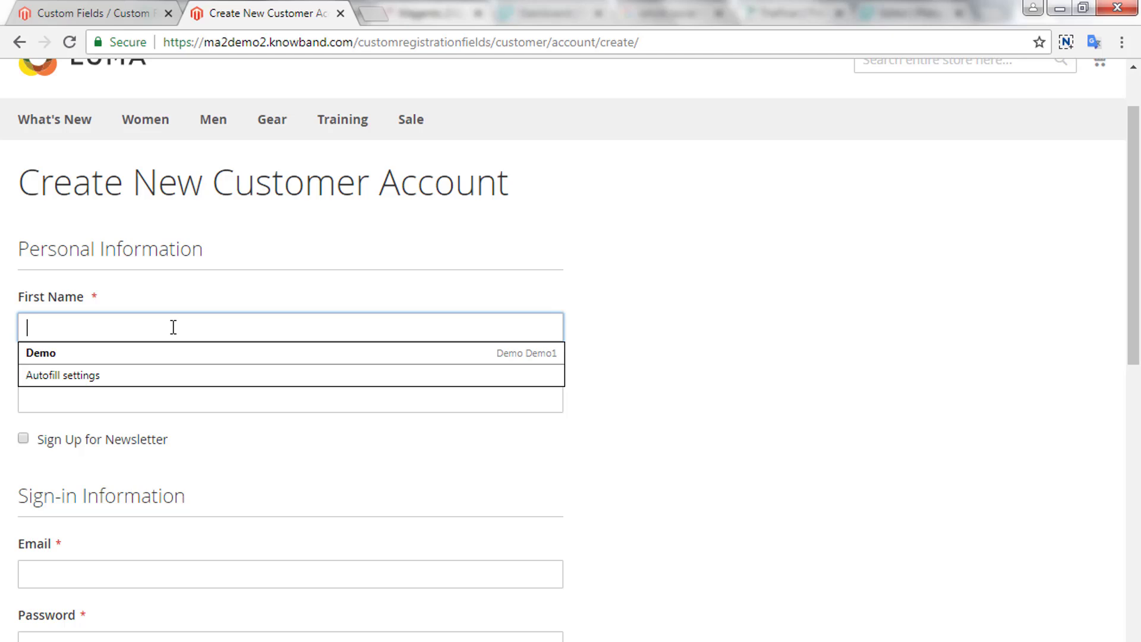
left_click(159, 354)
scroll(245, 422, "down", 4)
type("demo")
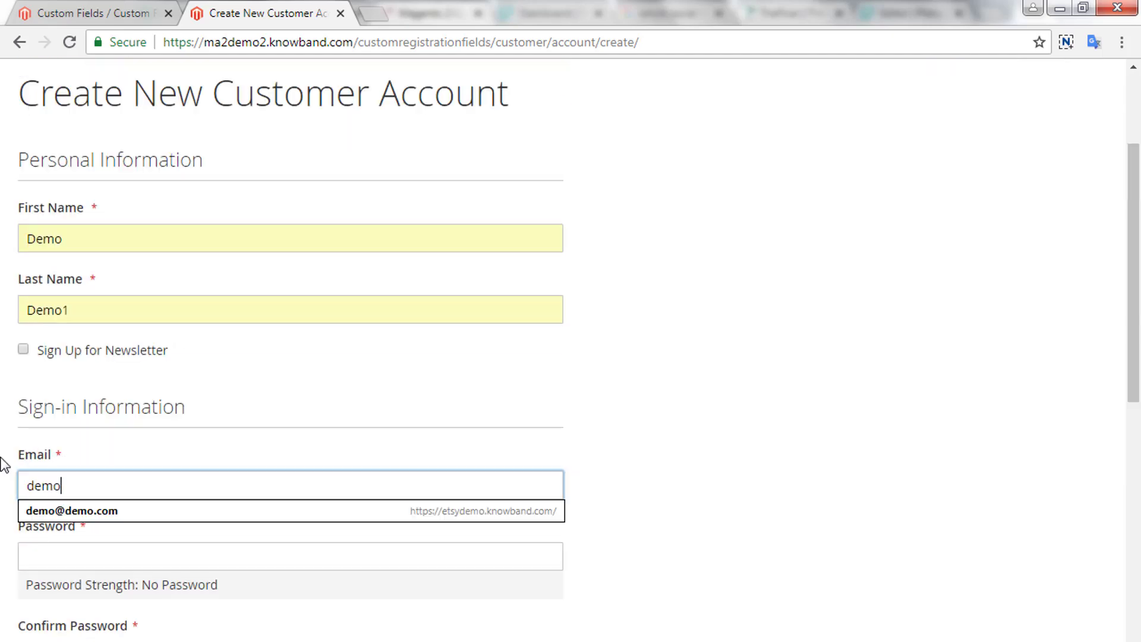
key("Down")
key("Return")
key("Tab")
- Adjust the last name, strengthen the password and fill in the password confirmation
left_click(85, 309)
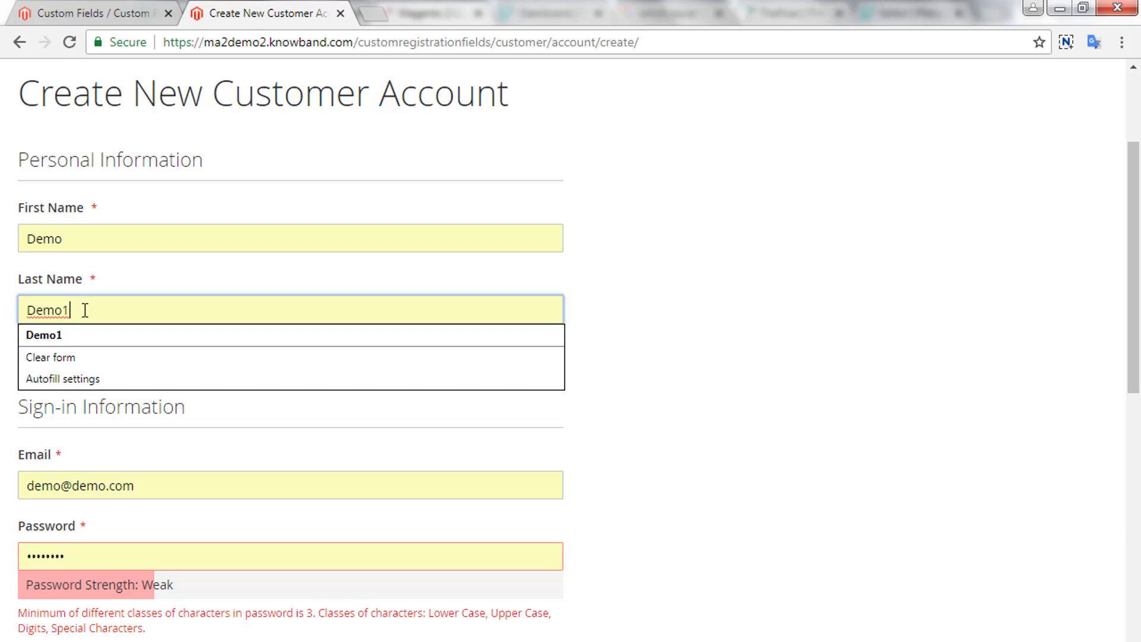
key("BackSpace")
type("1")
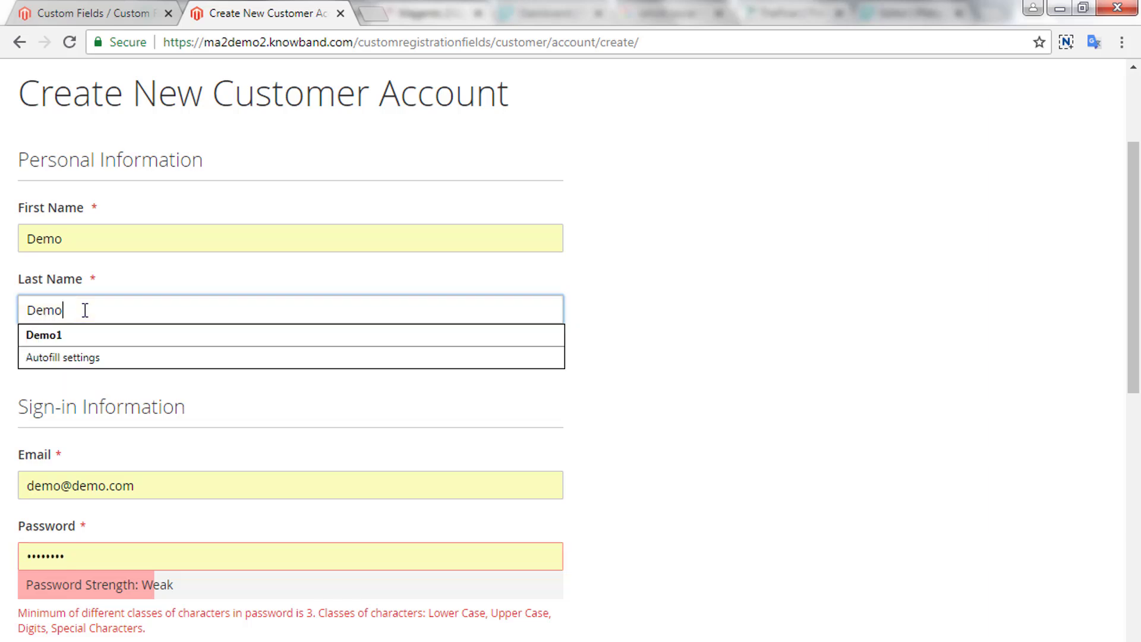
left_click(265, 555)
type("@123")
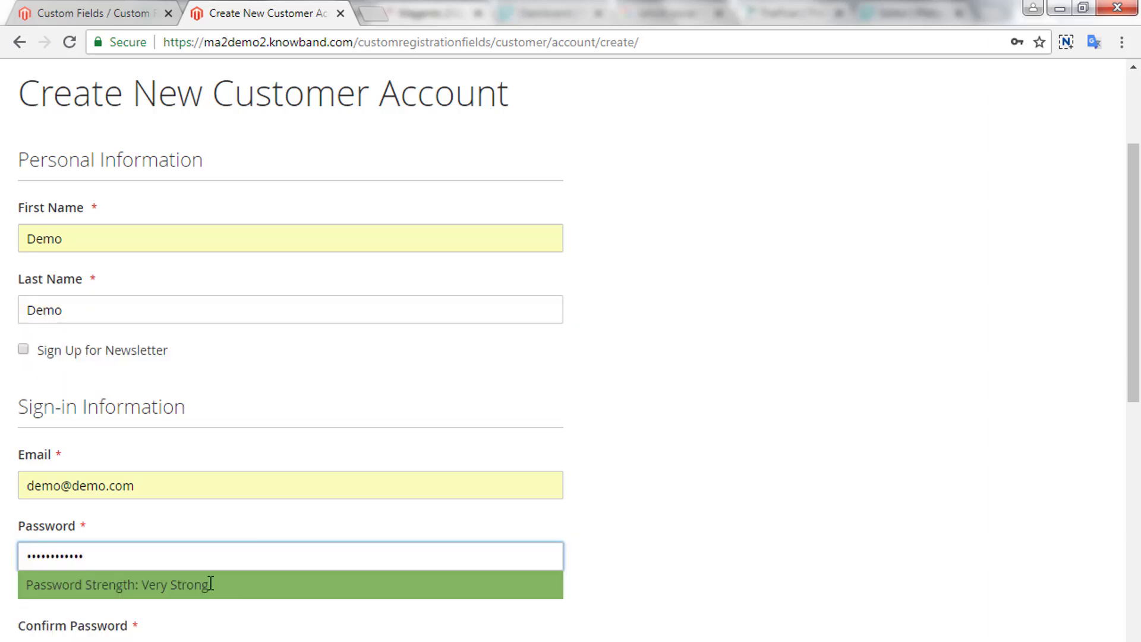
scroll(214, 580, "down", 5)
left_click(148, 389)
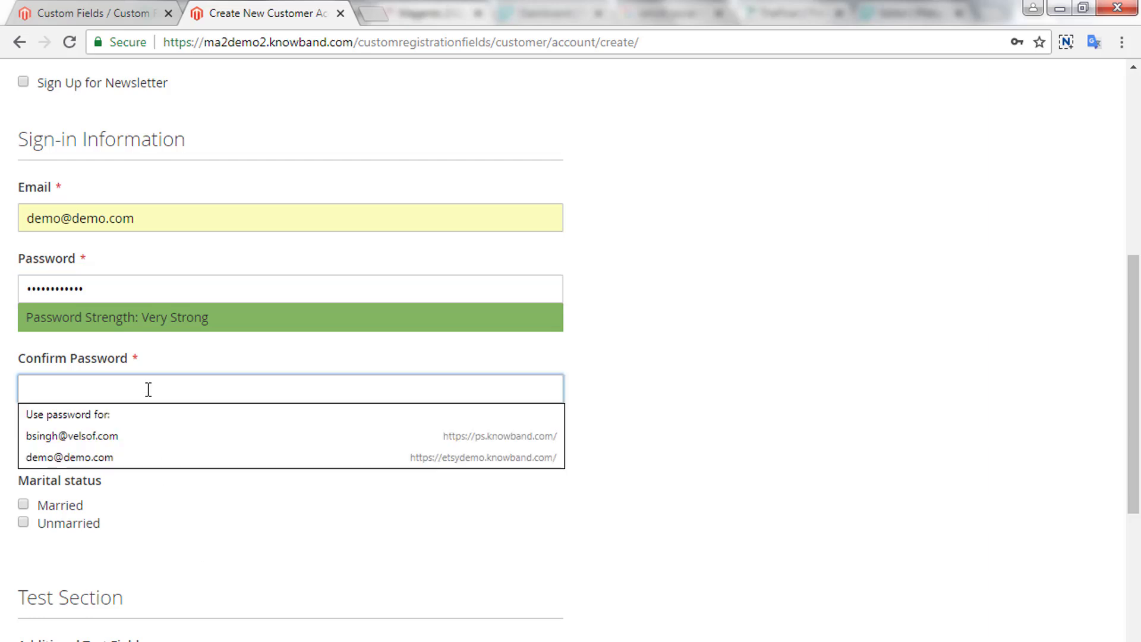
type("de")
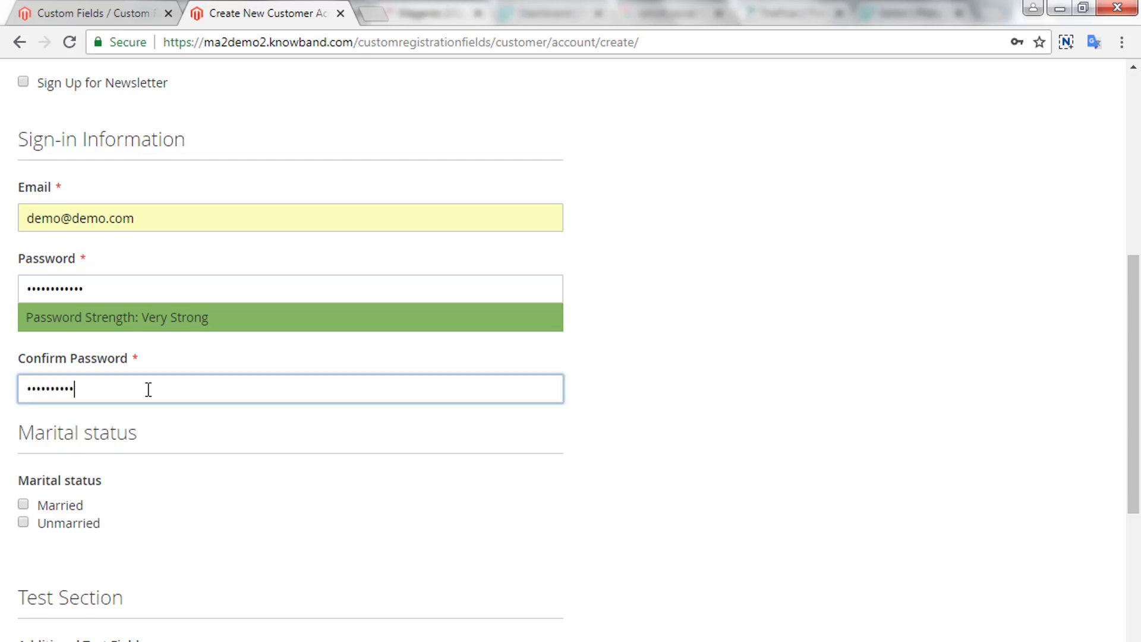
- Tick Married as marital status and focus the Additional Test Field under Test Section
left_click(62, 508)
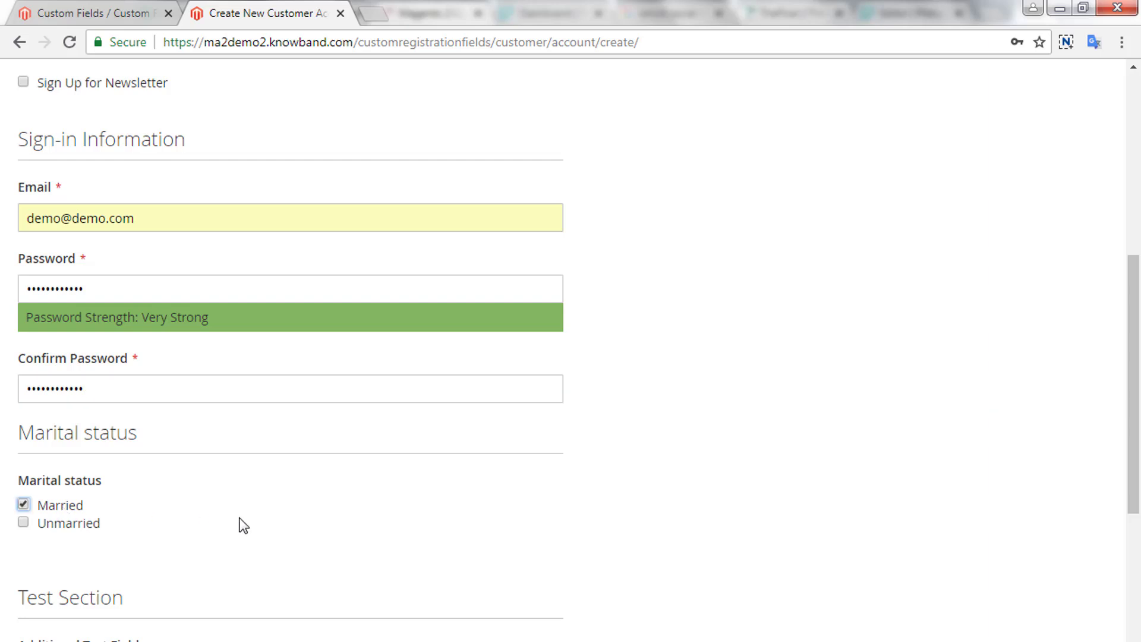
scroll(239, 522, "down", 3)
scroll(985, 575, "down", 1)
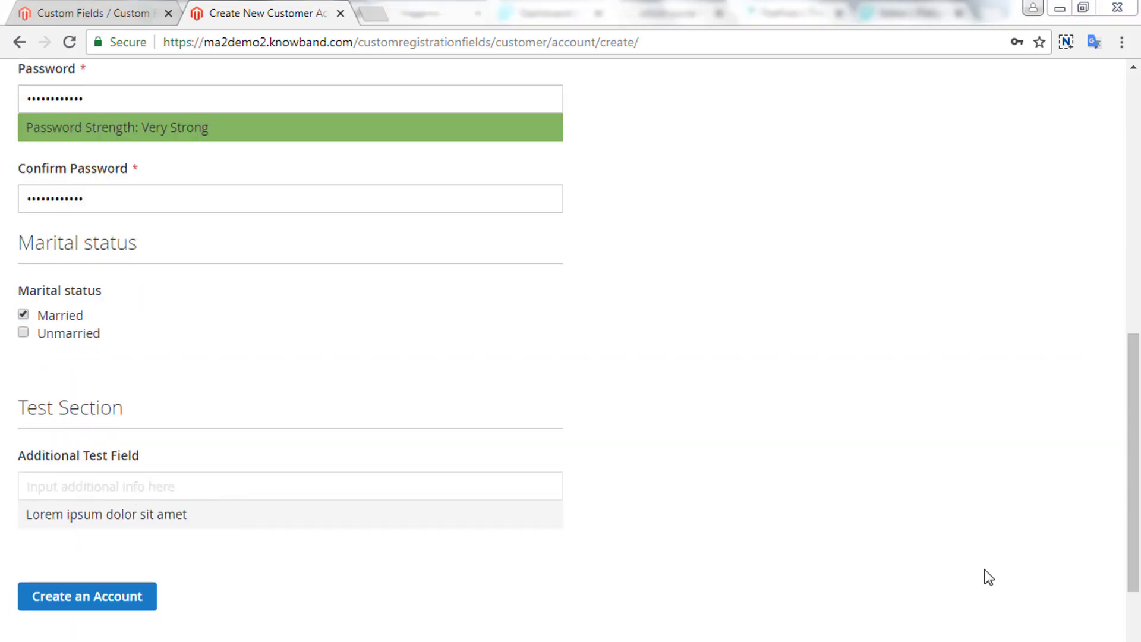
left_click_drag(13, 417, 126, 410)
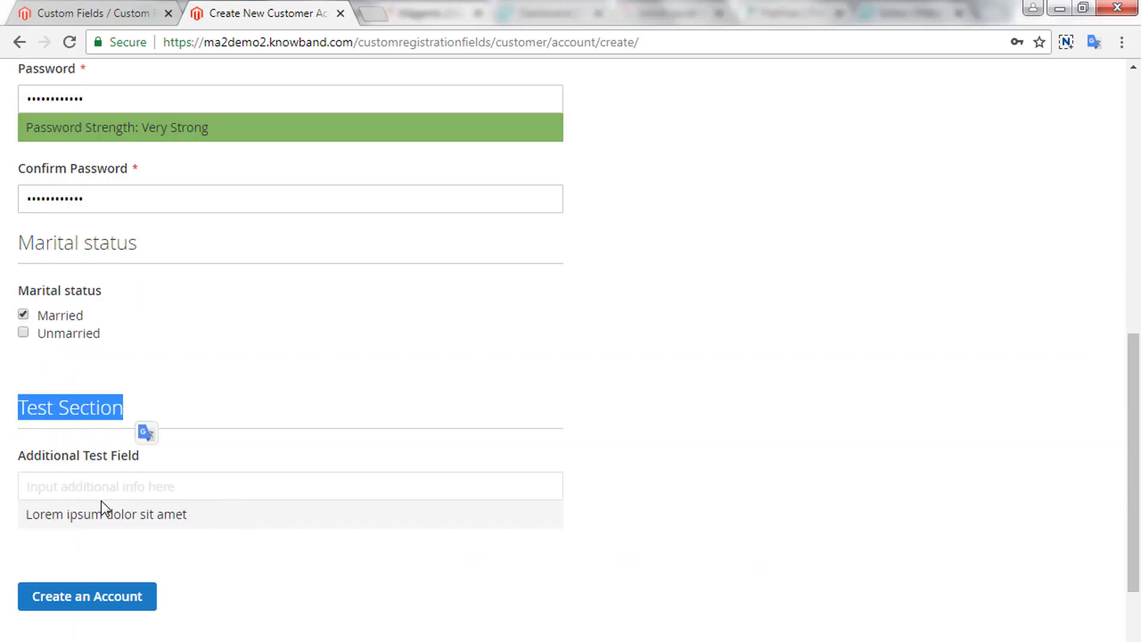
left_click(101, 498)
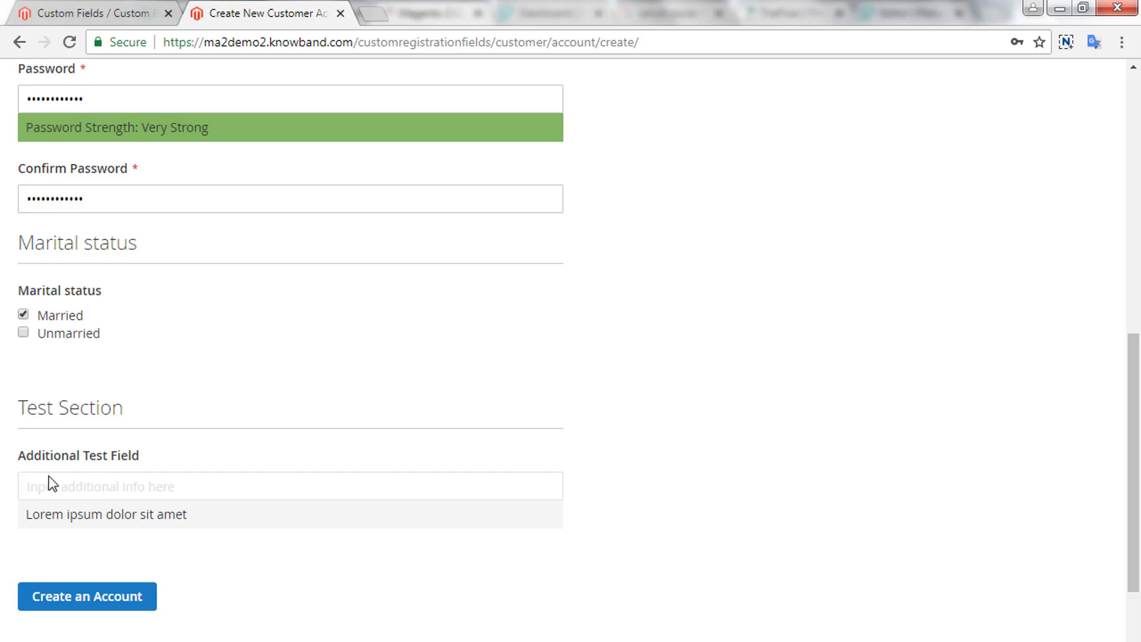
- Edit the Additional Test Field, set Editable by Customer to Yes, and save it
left_click(86, 13)
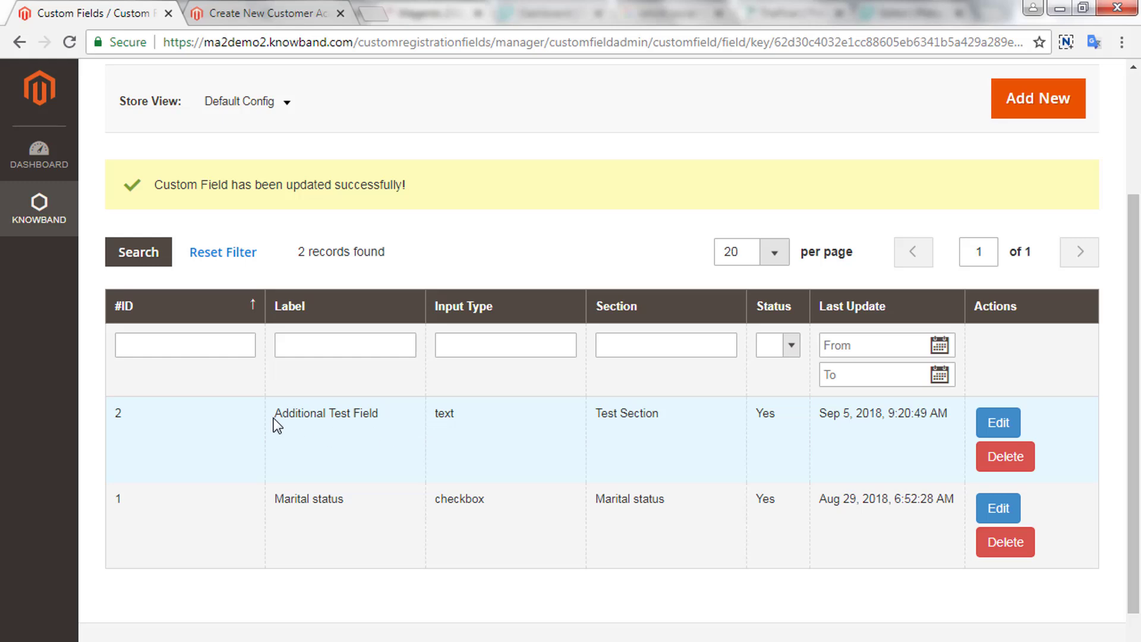
left_click_drag(275, 416, 454, 411)
left_click(997, 433)
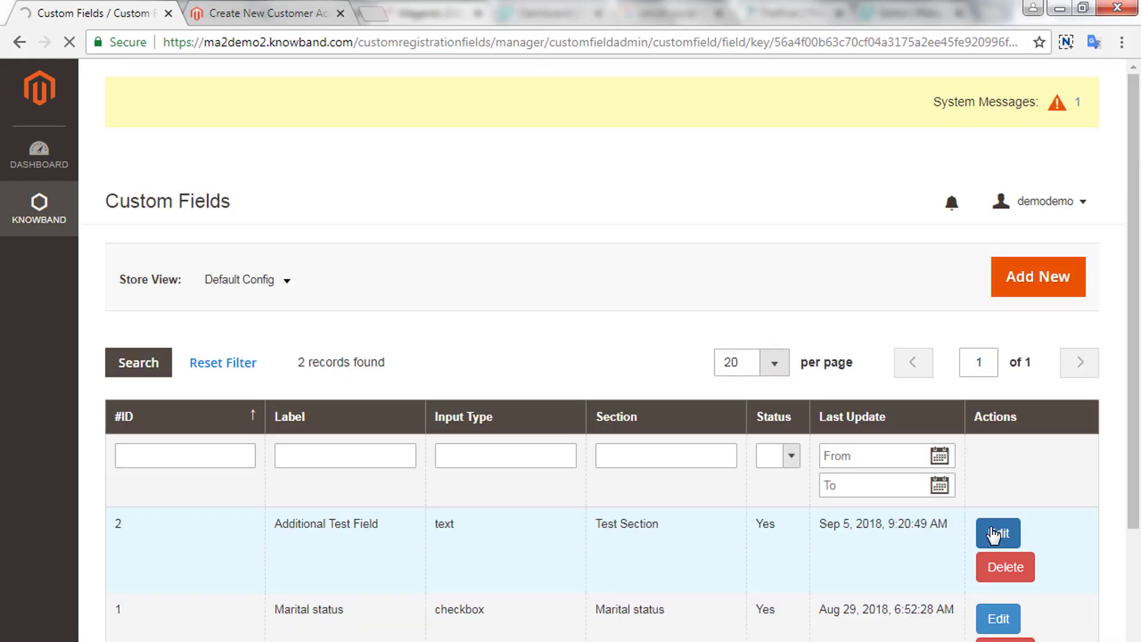
scroll(873, 515, "down", 3)
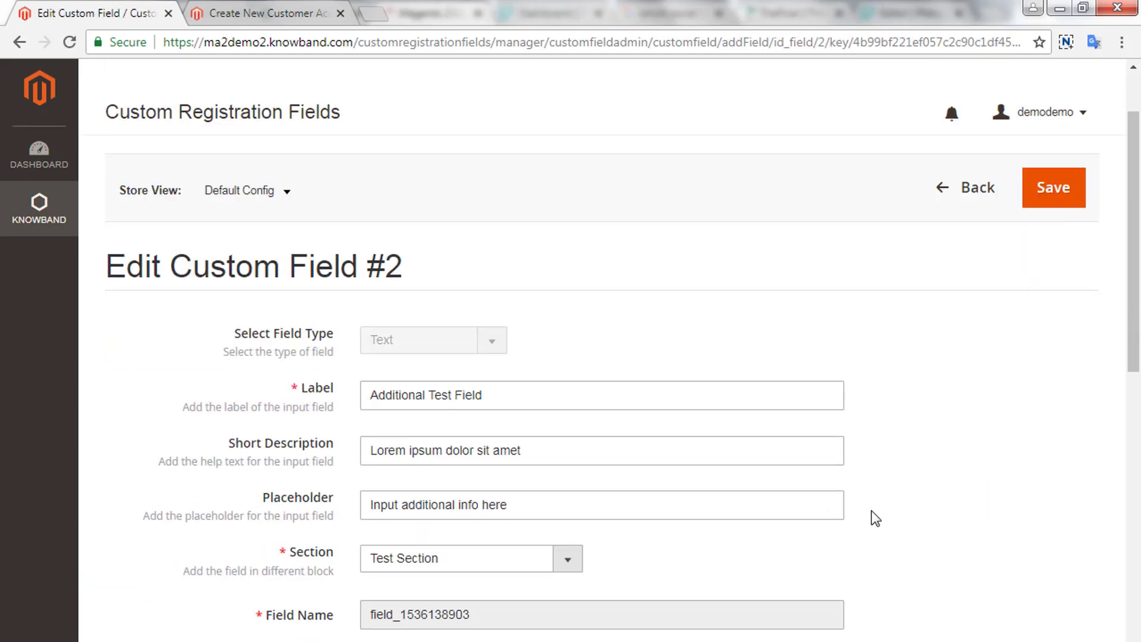
scroll(871, 511, "down", 7)
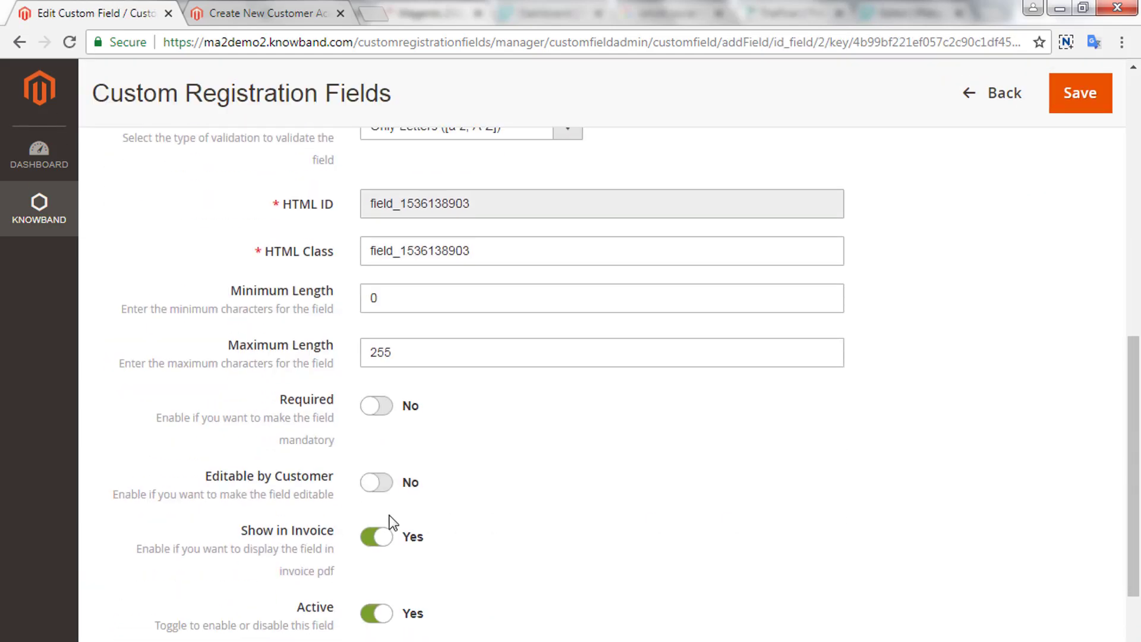
left_click_drag(230, 483, 336, 487)
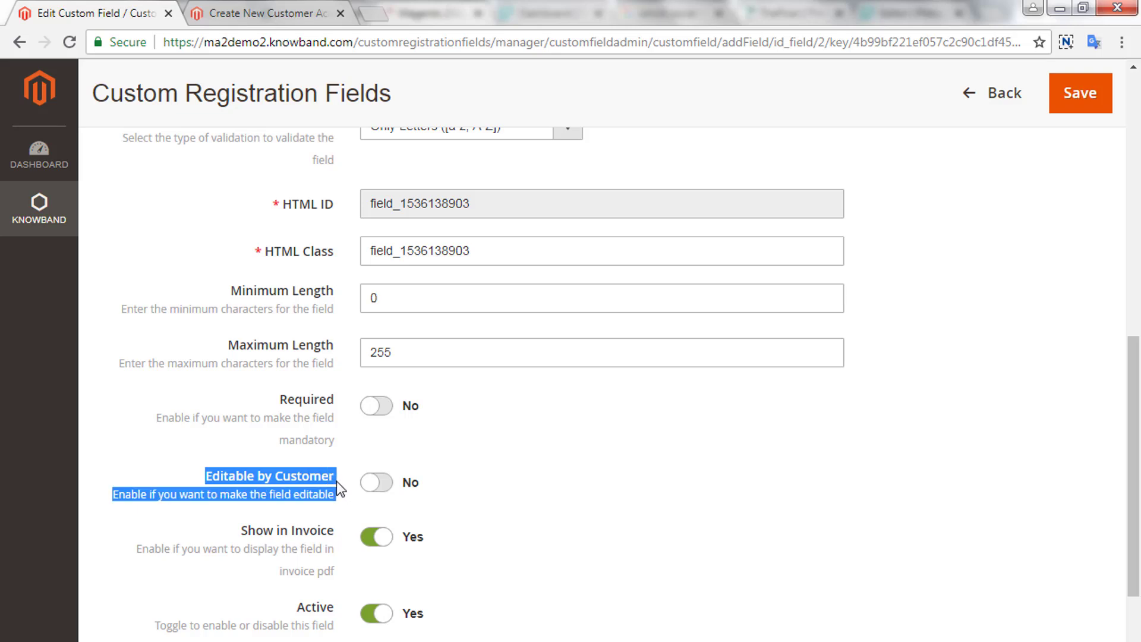
left_click(385, 486)
left_click(1081, 101)
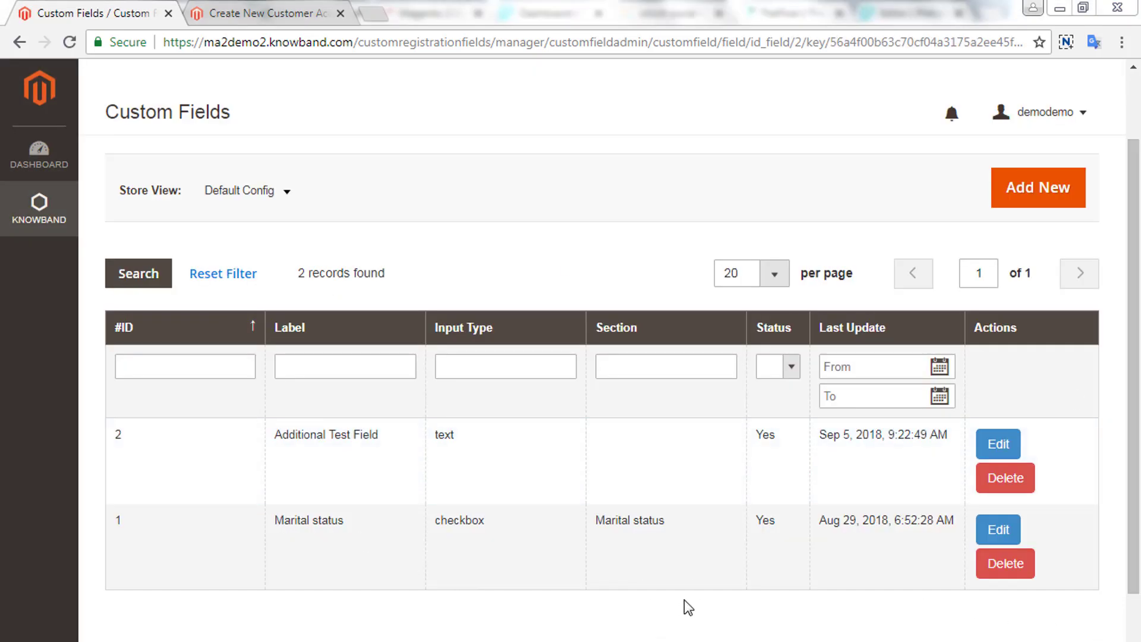
- Open the Marital status field for editing and review its type, label, description and section
left_click_drag(271, 525, 403, 532)
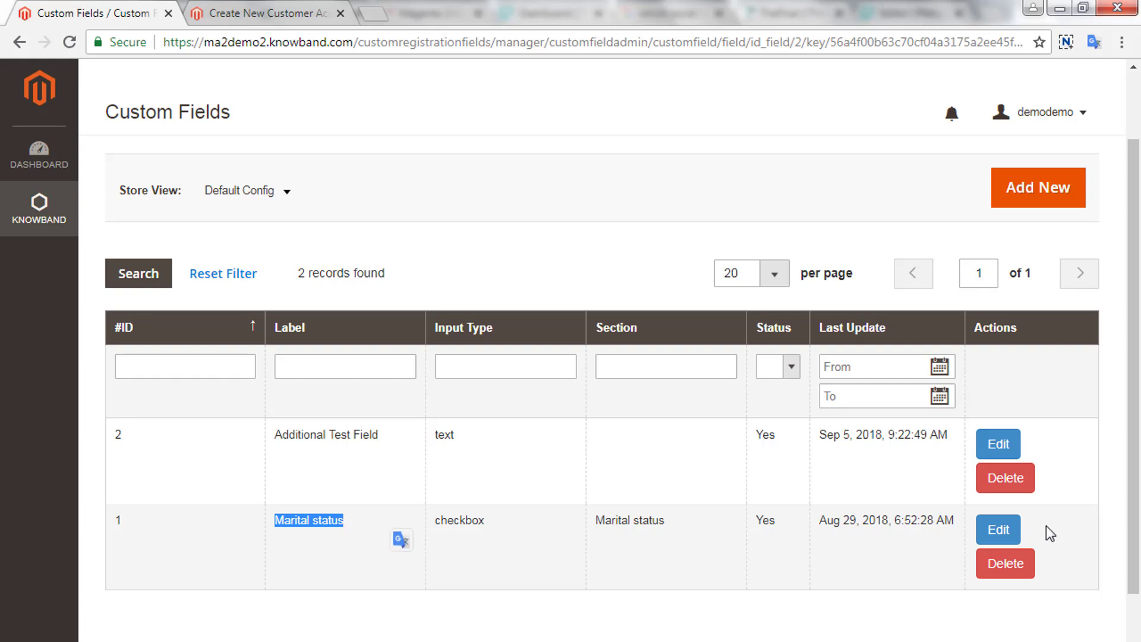
left_click(998, 534)
scroll(714, 510, "down", 3)
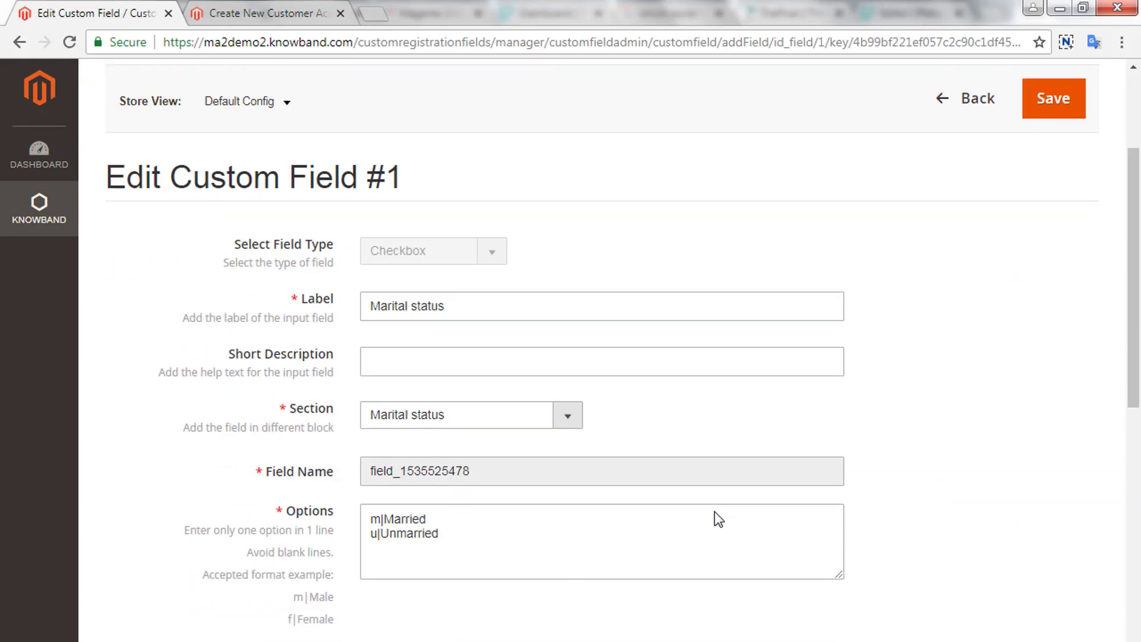
left_click_drag(231, 244, 334, 249)
double_click(313, 300)
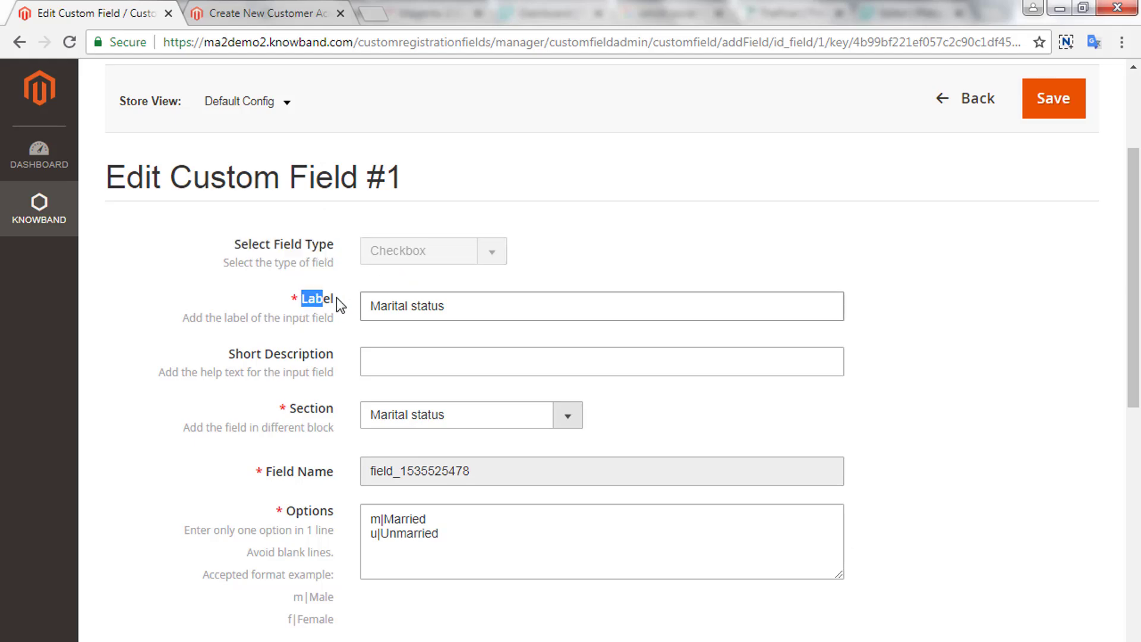
left_click_drag(331, 297, 483, 313)
left_click(484, 310)
scroll(496, 389, "down", 2)
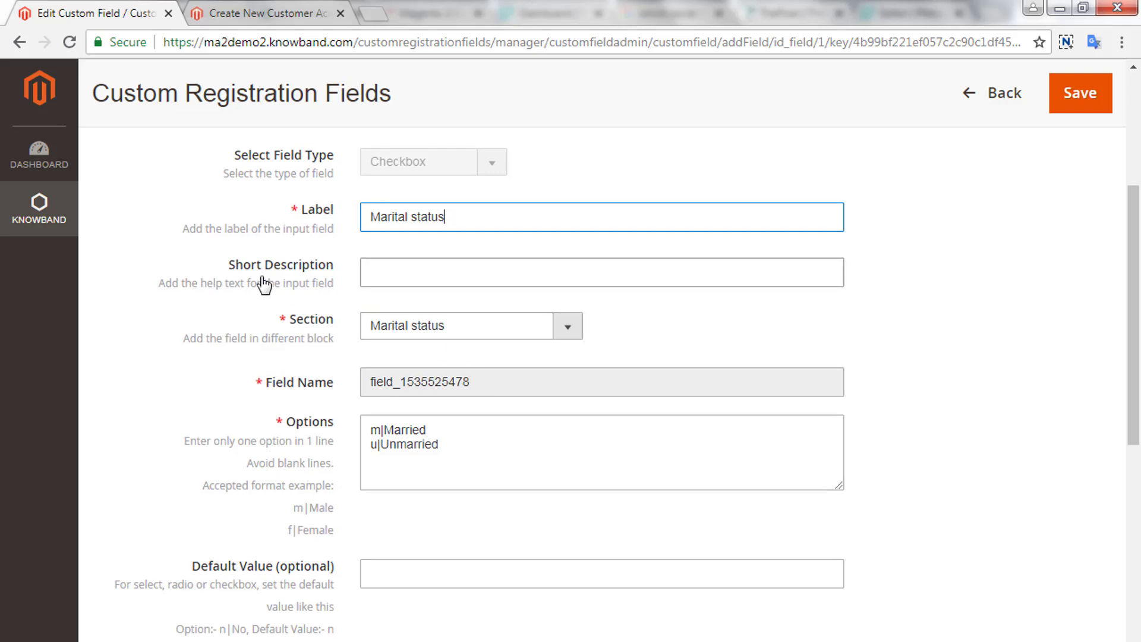
left_click_drag(236, 265, 318, 266)
left_click_drag(304, 324, 632, 362)
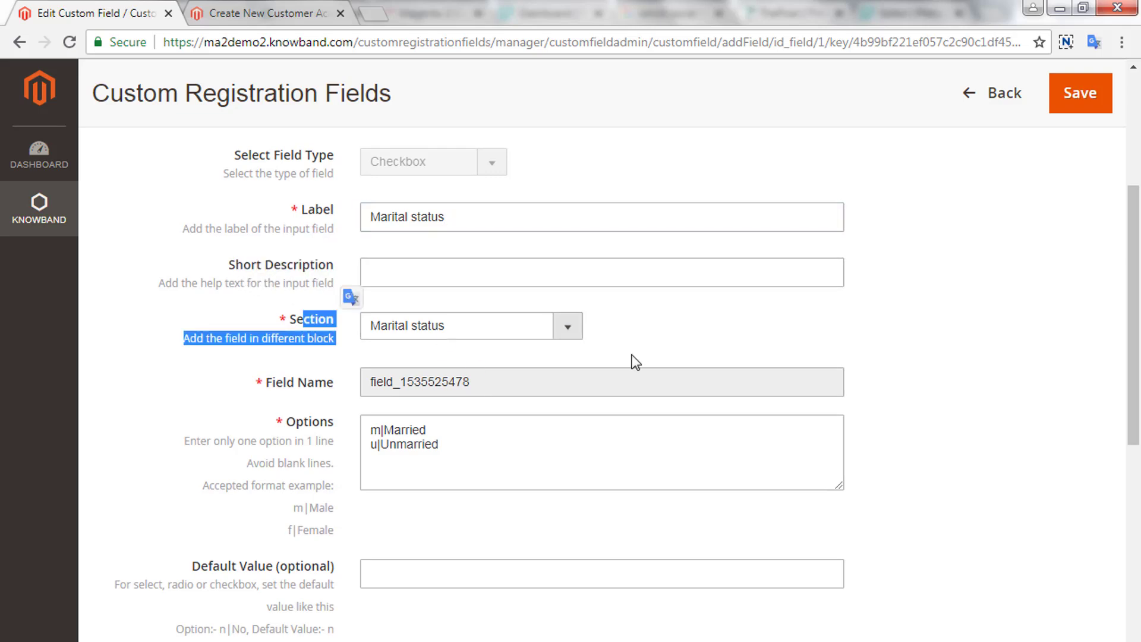
left_click(569, 328)
left_click(642, 341)
scroll(479, 458, "down", 2)
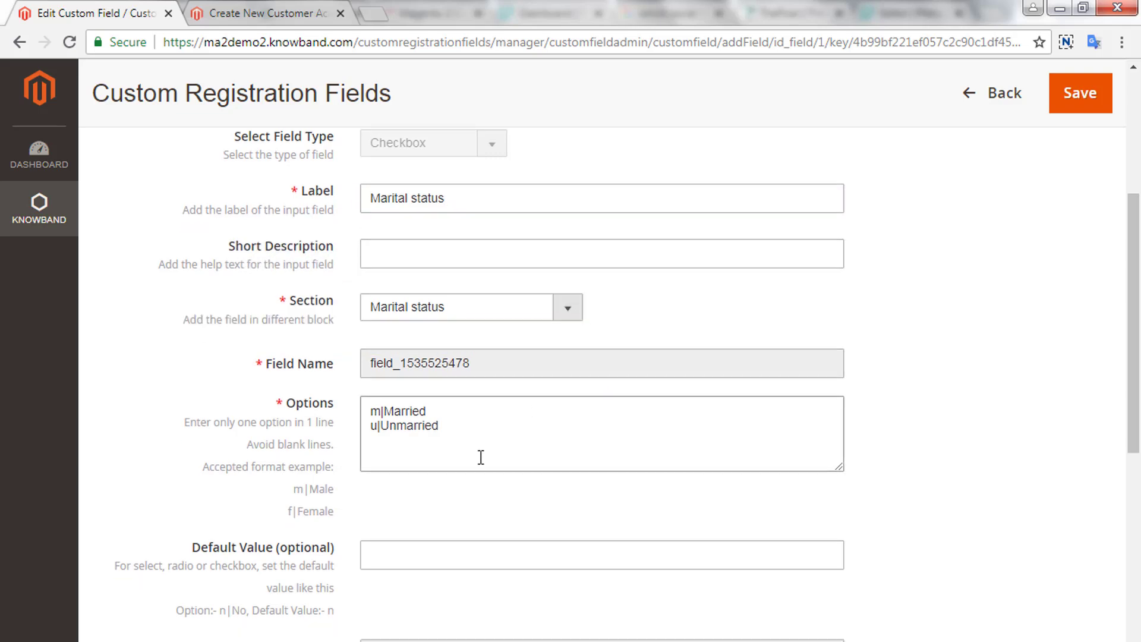
- Add an 'e|Engaged' line below the Married and Unmarried options
left_click_drag(286, 333, 333, 334)
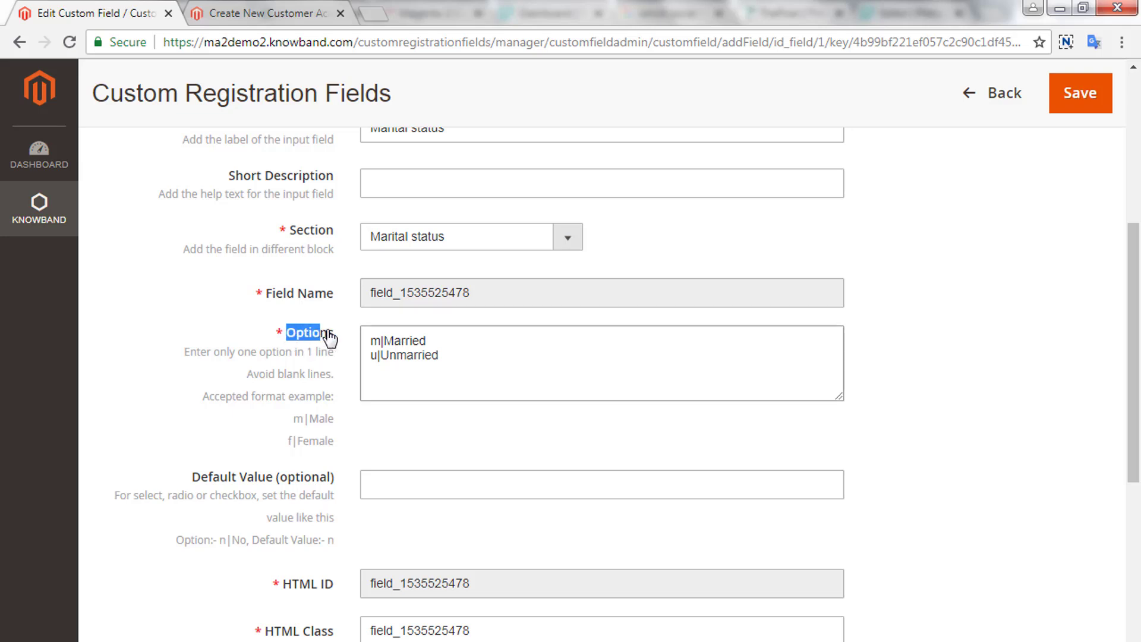
left_click(520, 367)
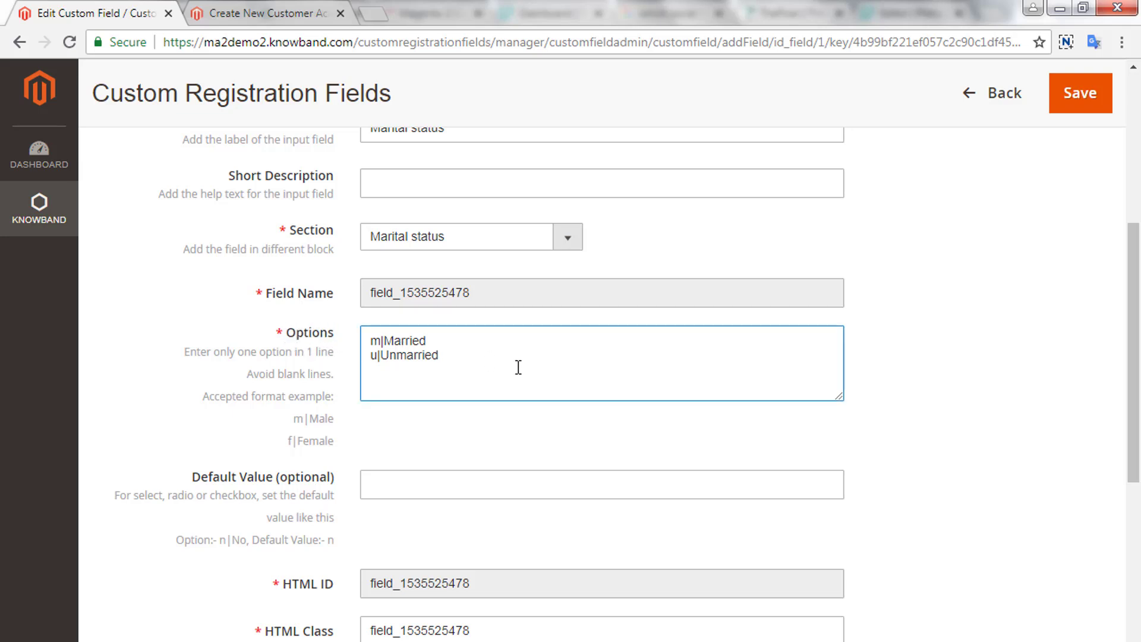
left_click_drag(518, 367, 364, 341)
type("e|Engaged")
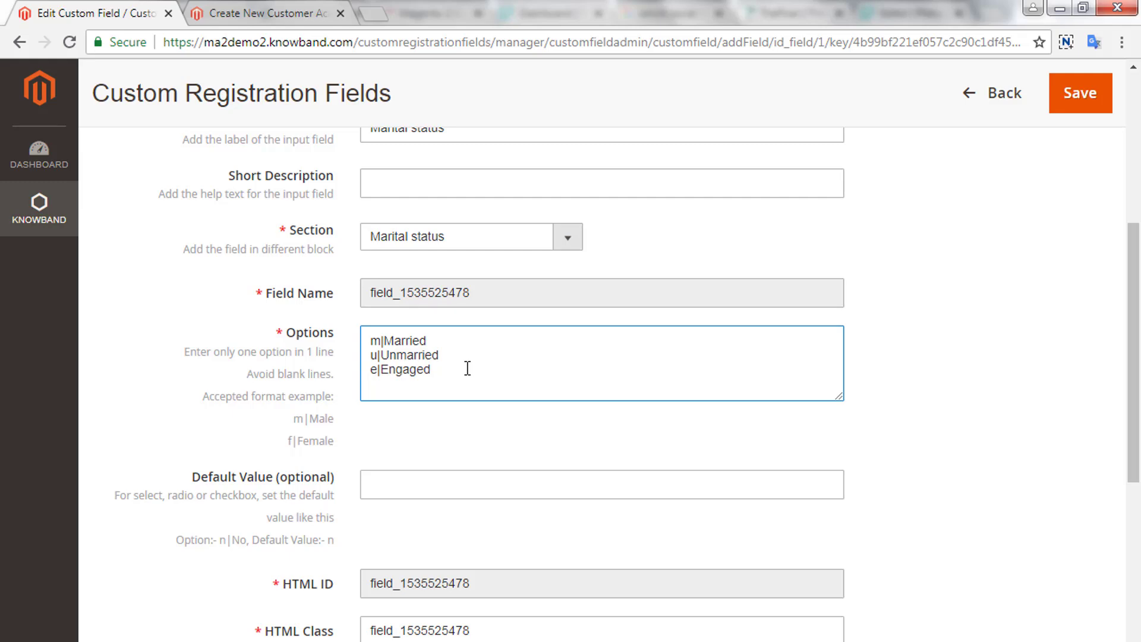
left_click(402, 486)
- Save the Marital status field and reload the registration form to show the Engaged option
scroll(399, 497, "down", 3)
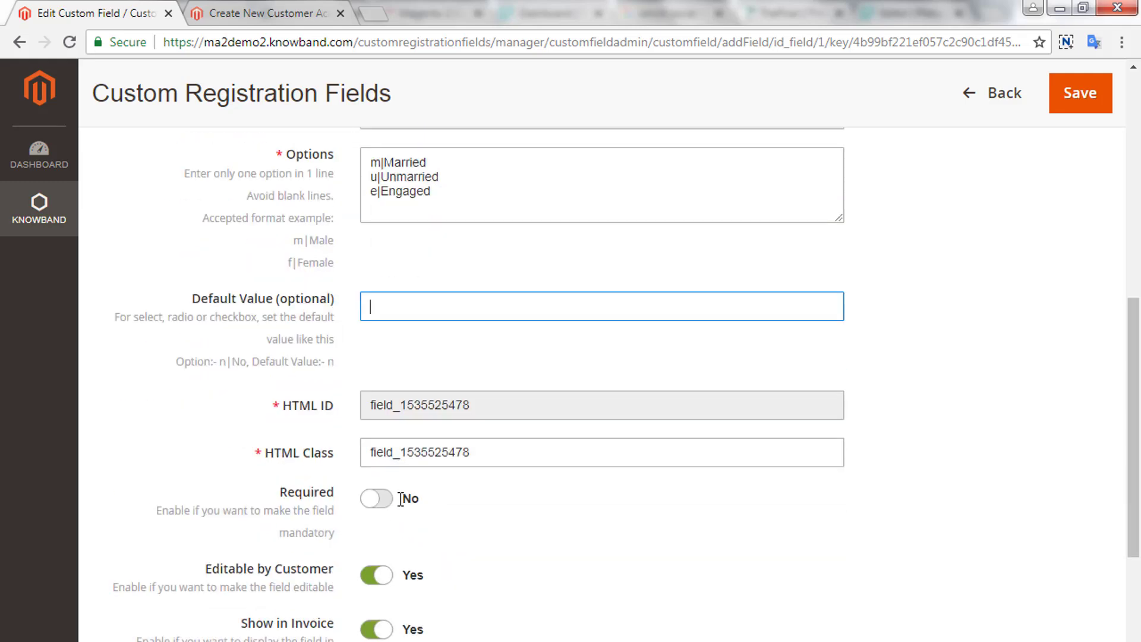
scroll(400, 503, "down", 3)
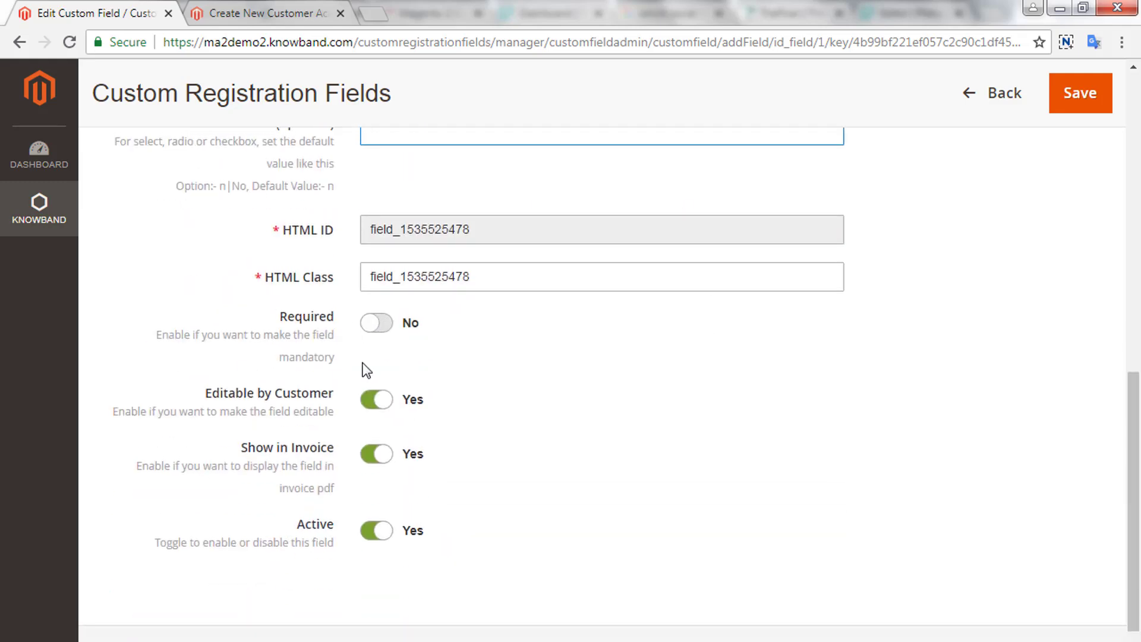
scroll(366, 369, "up", 3)
left_click(1071, 95)
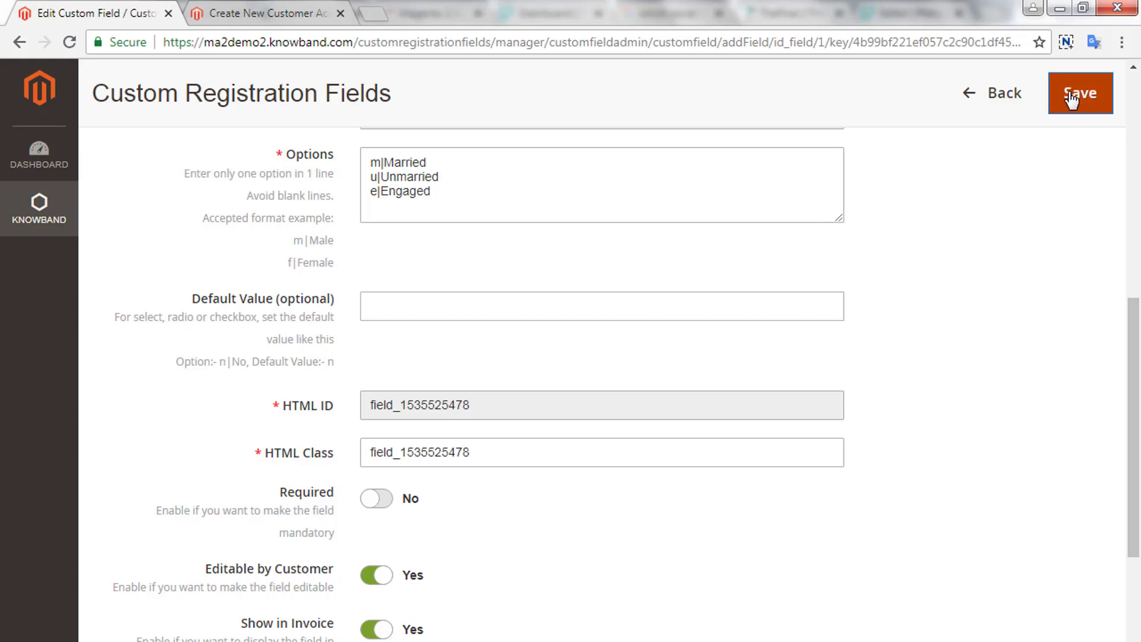
left_click(267, 13)
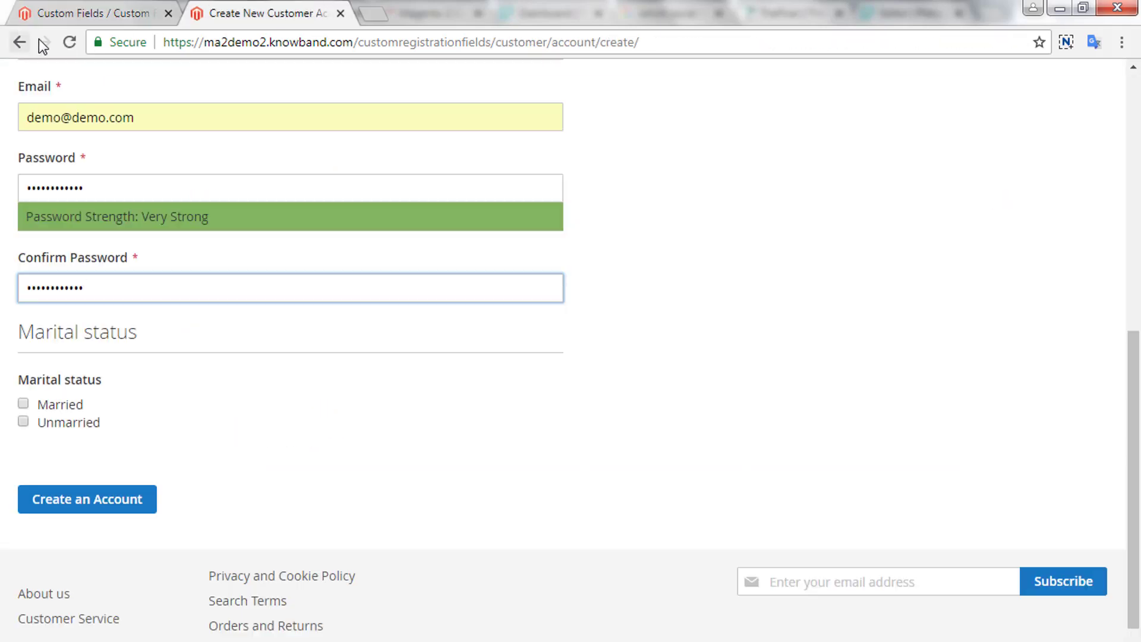
left_click(69, 43)
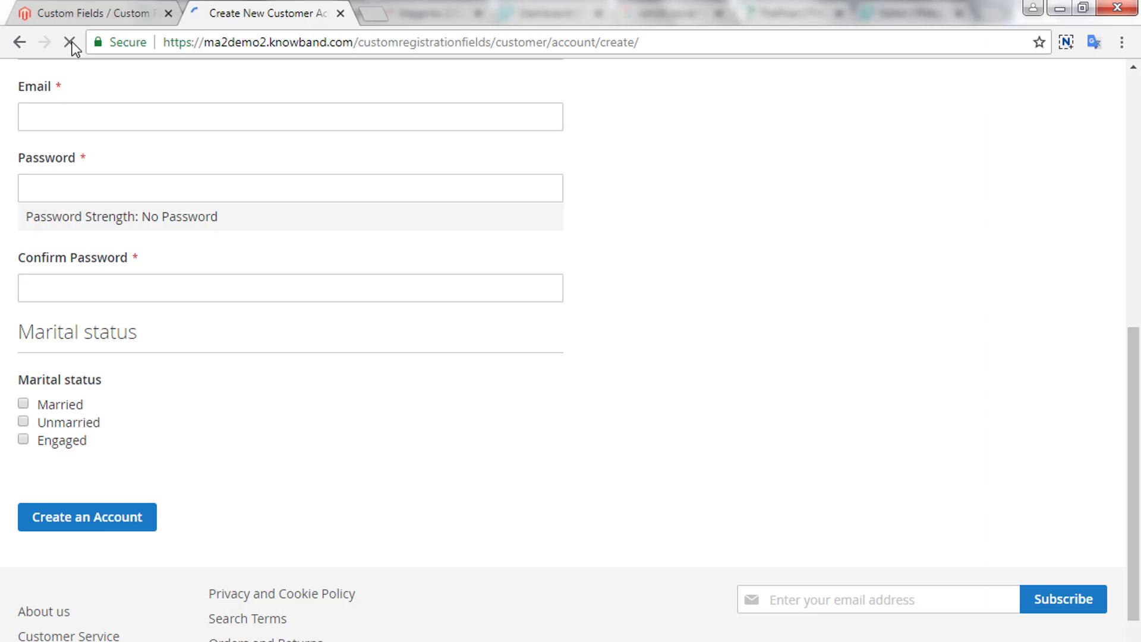
left_click_drag(36, 440, 90, 443)
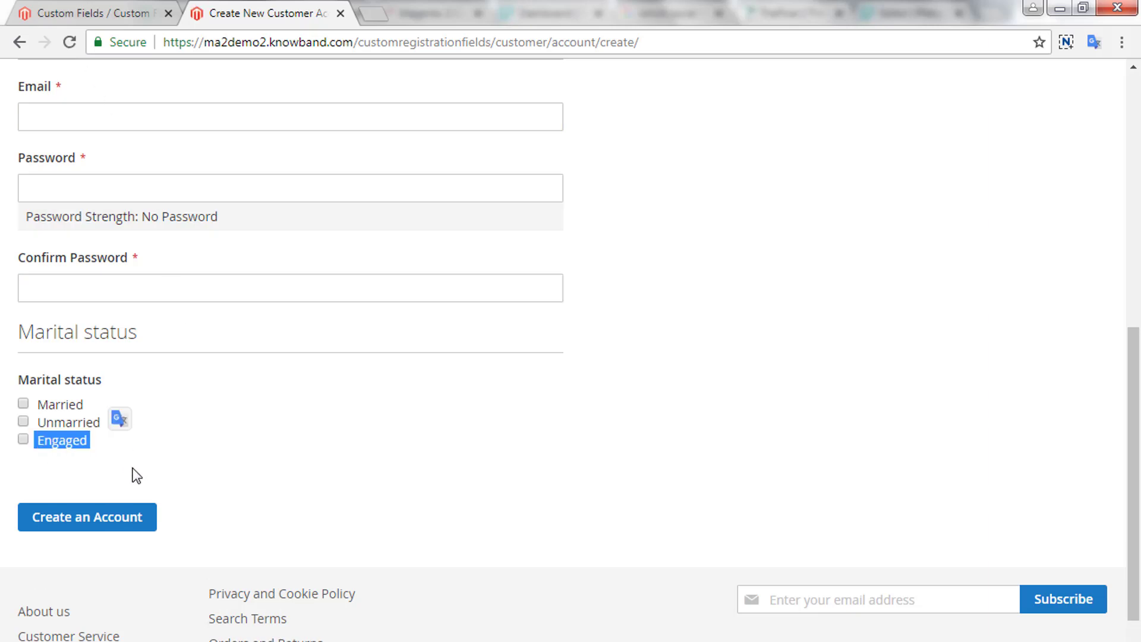